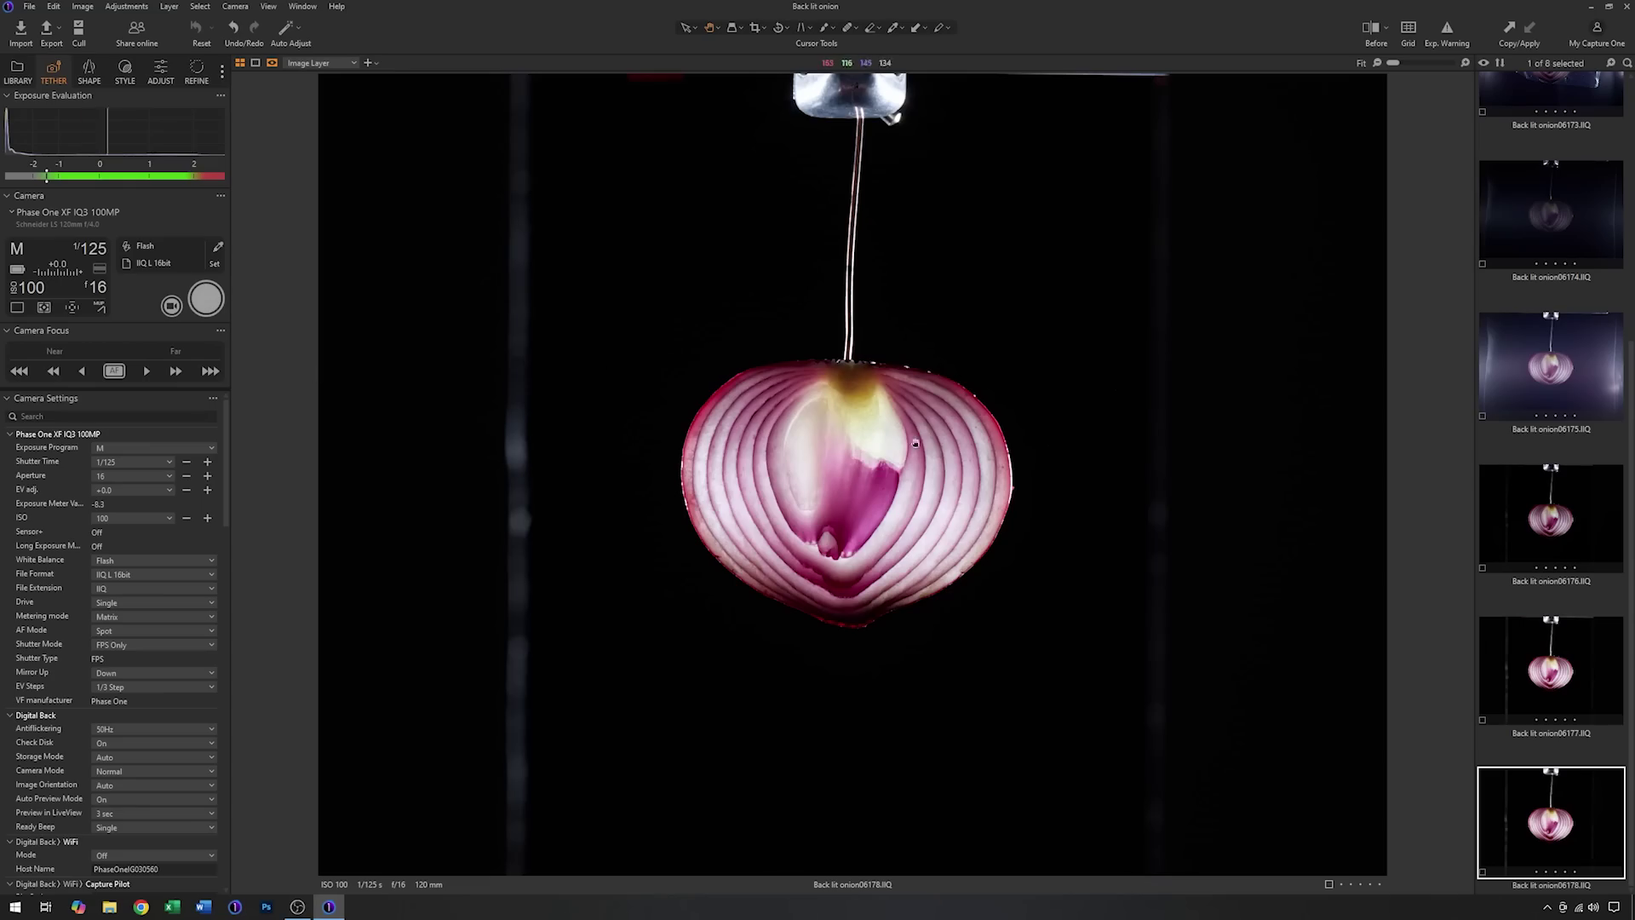
Step: Examine the backlit onion photo at 100% from its root and wire down to the lower edge
click(848, 443)
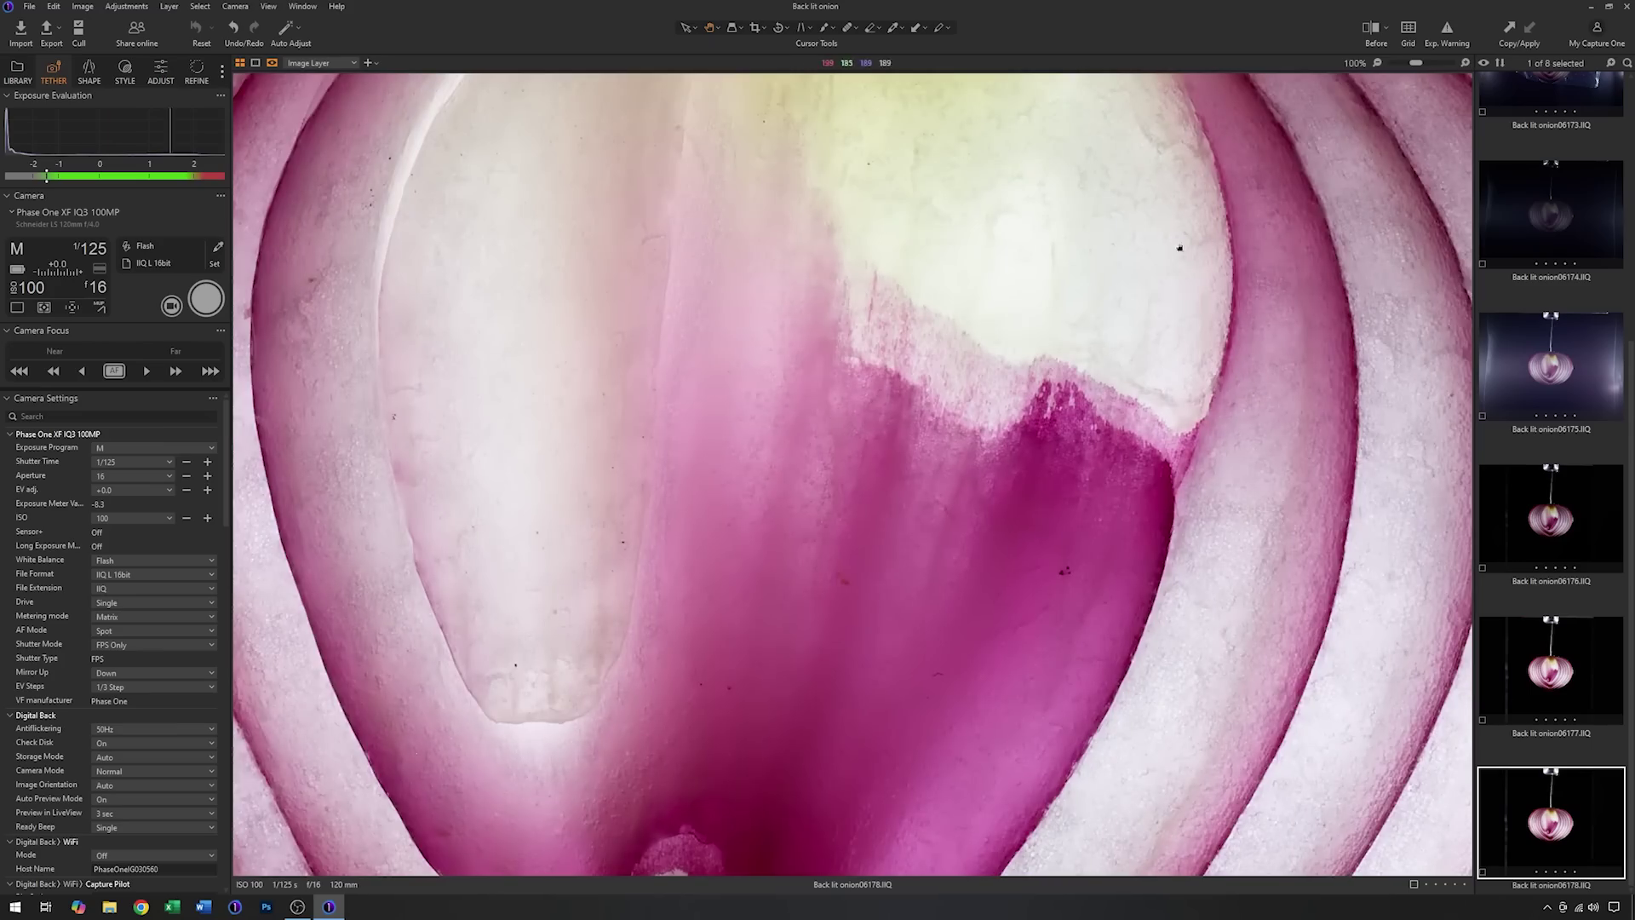
drag(821, 140, 945, 789)
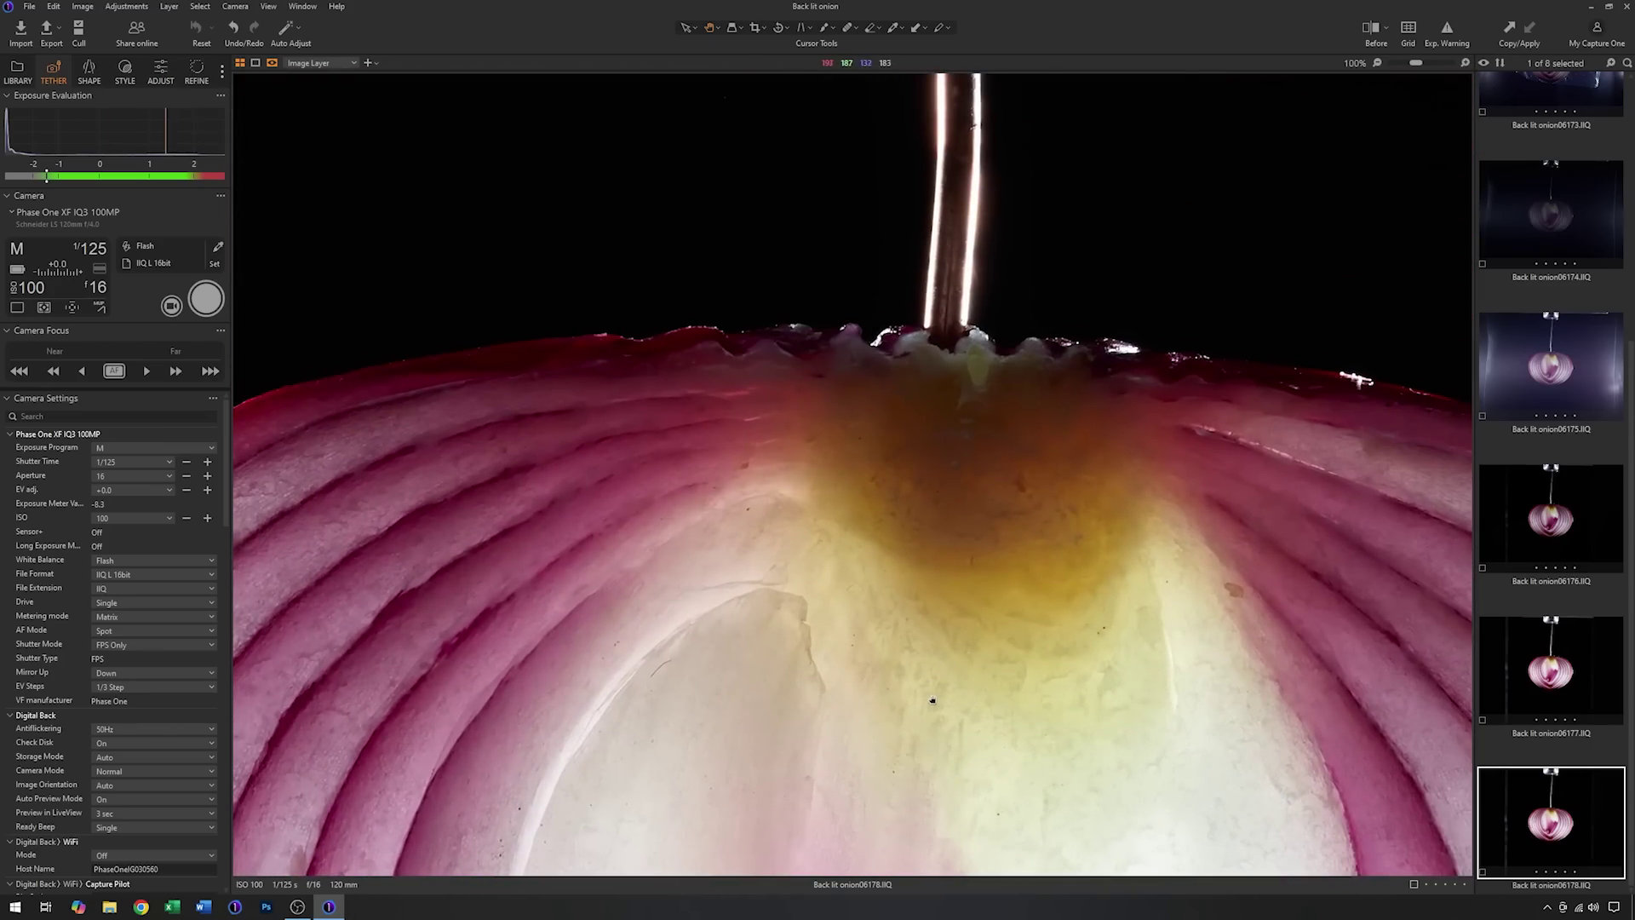
drag(932, 700, 941, 204)
drag(920, 672, 958, 166)
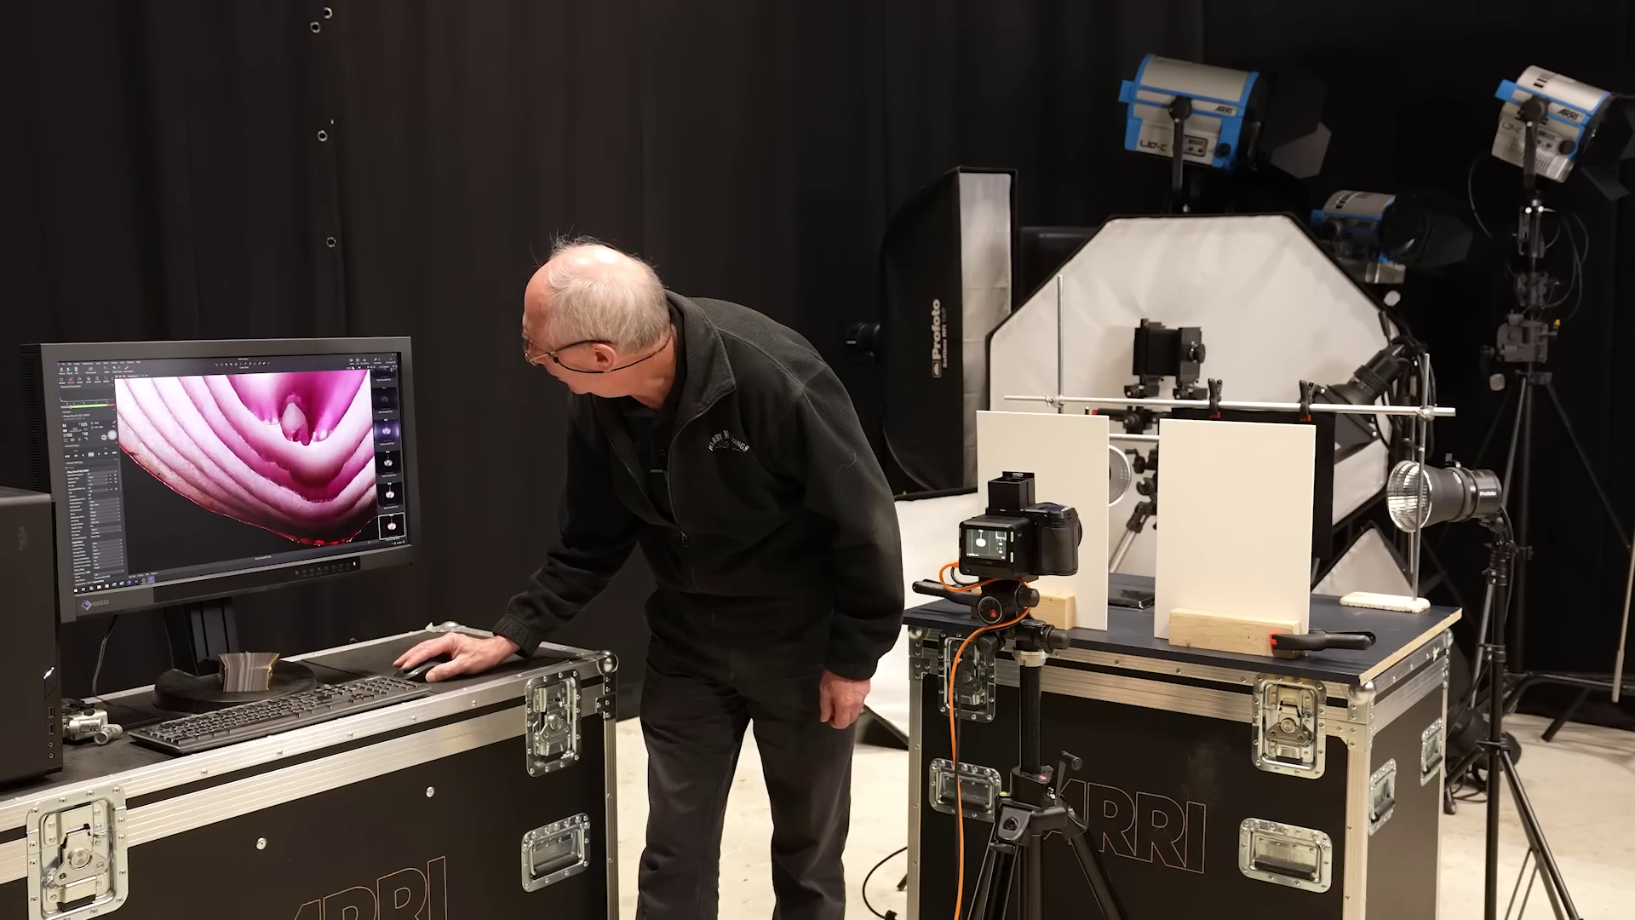
click(160, 436)
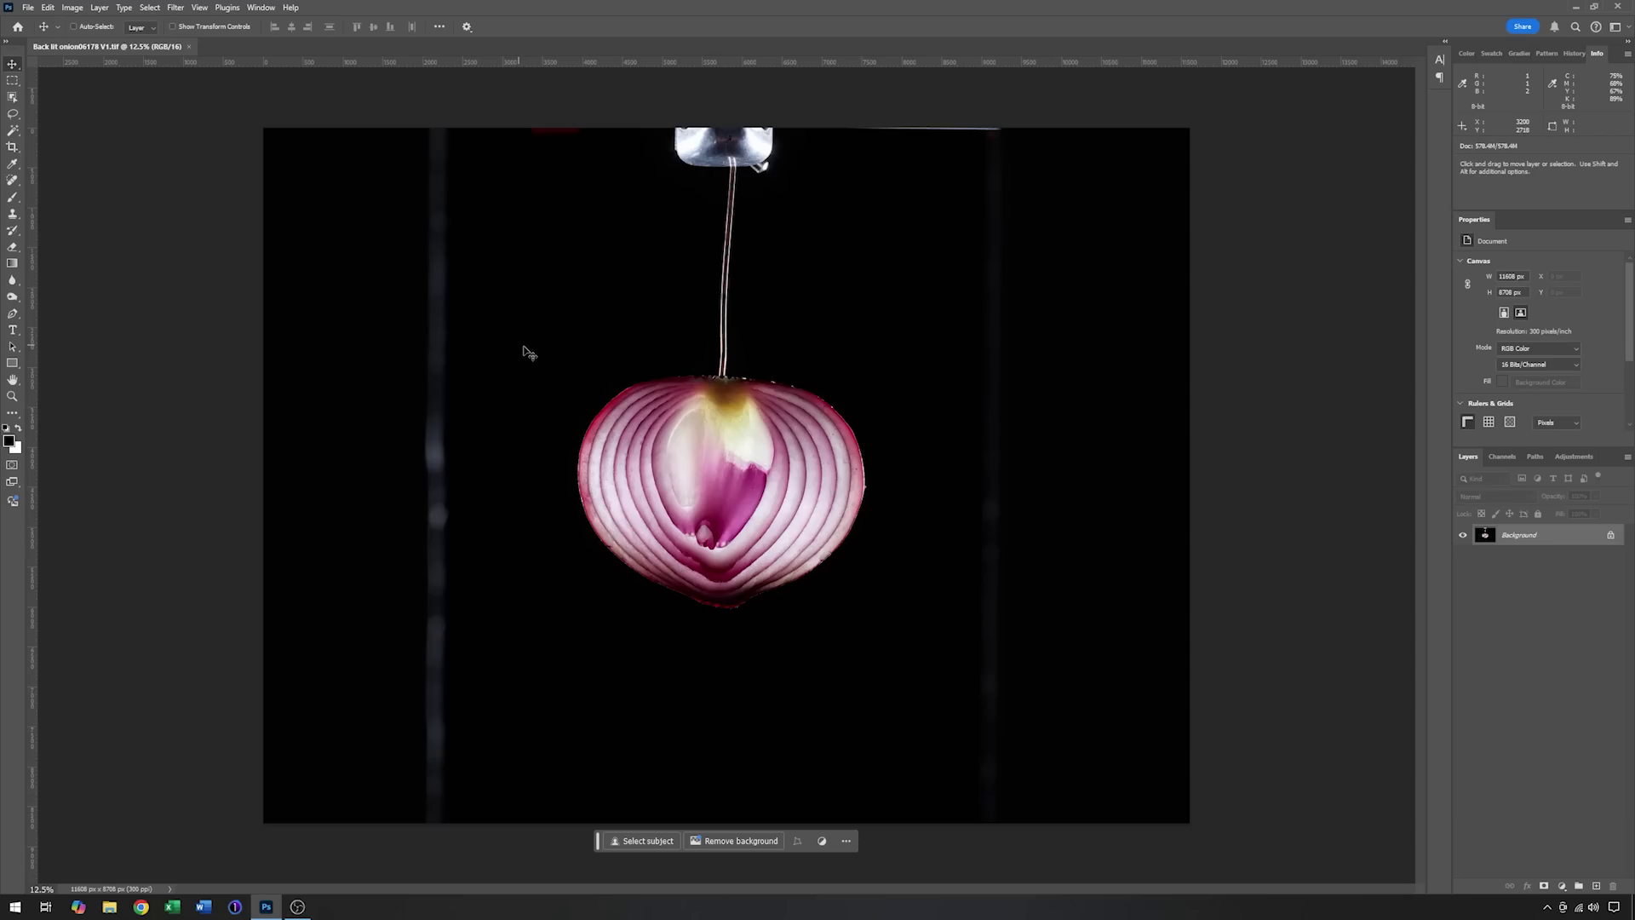
Step: In Photoshop, duplicate the Background layer into a new document named Onion and close the original image
right_click(1486, 537)
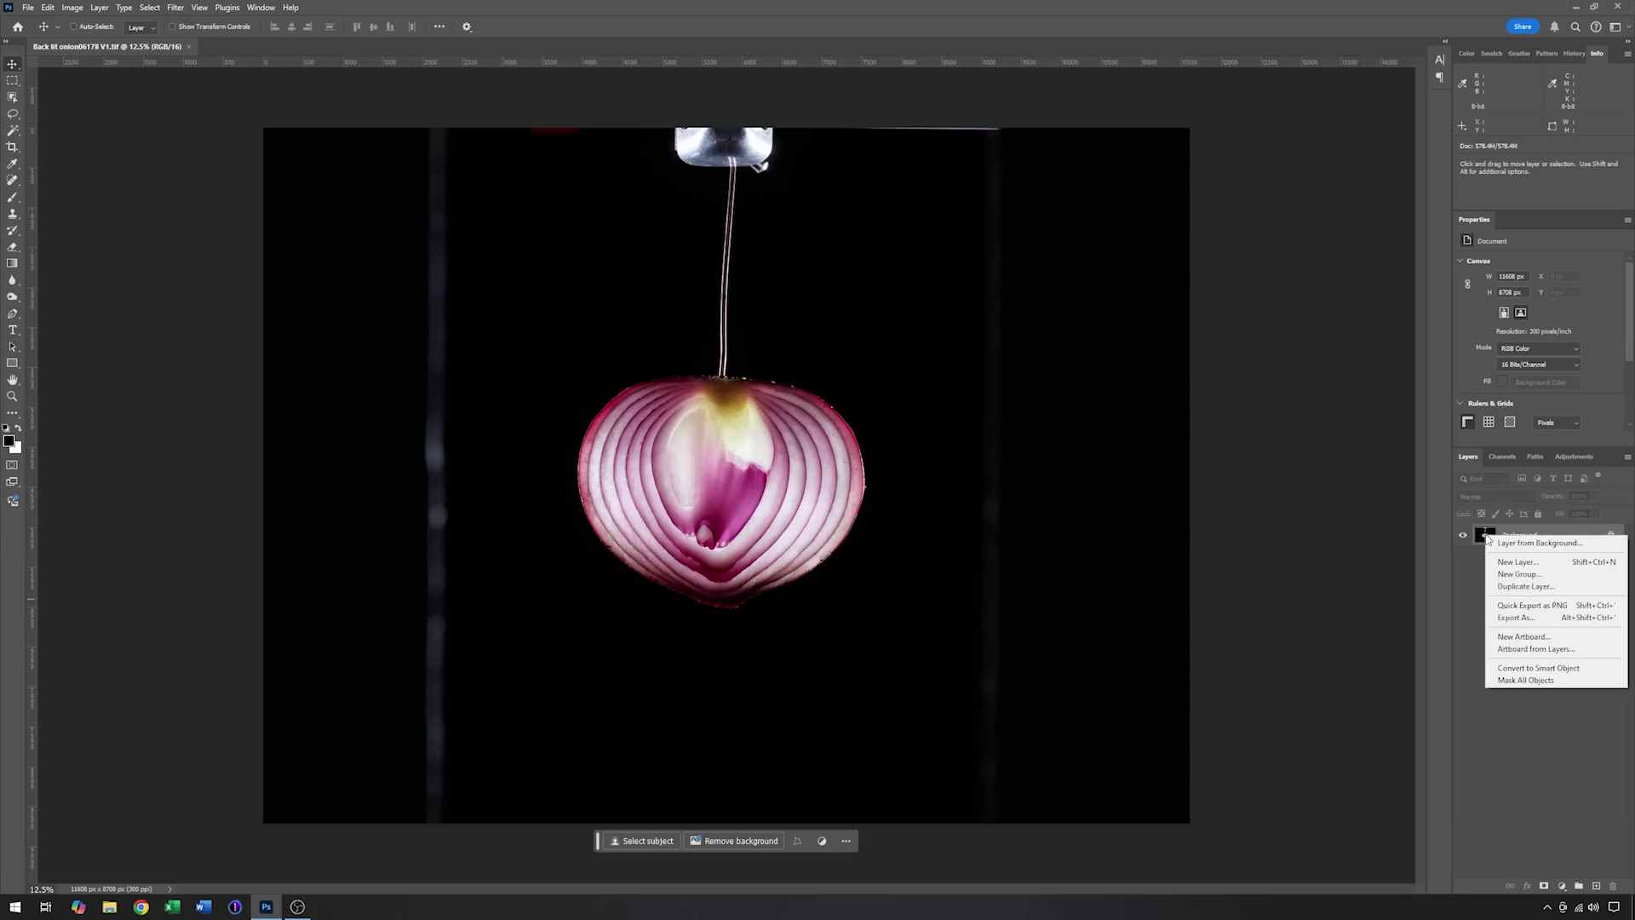
click(1524, 587)
click(882, 308)
click(861, 332)
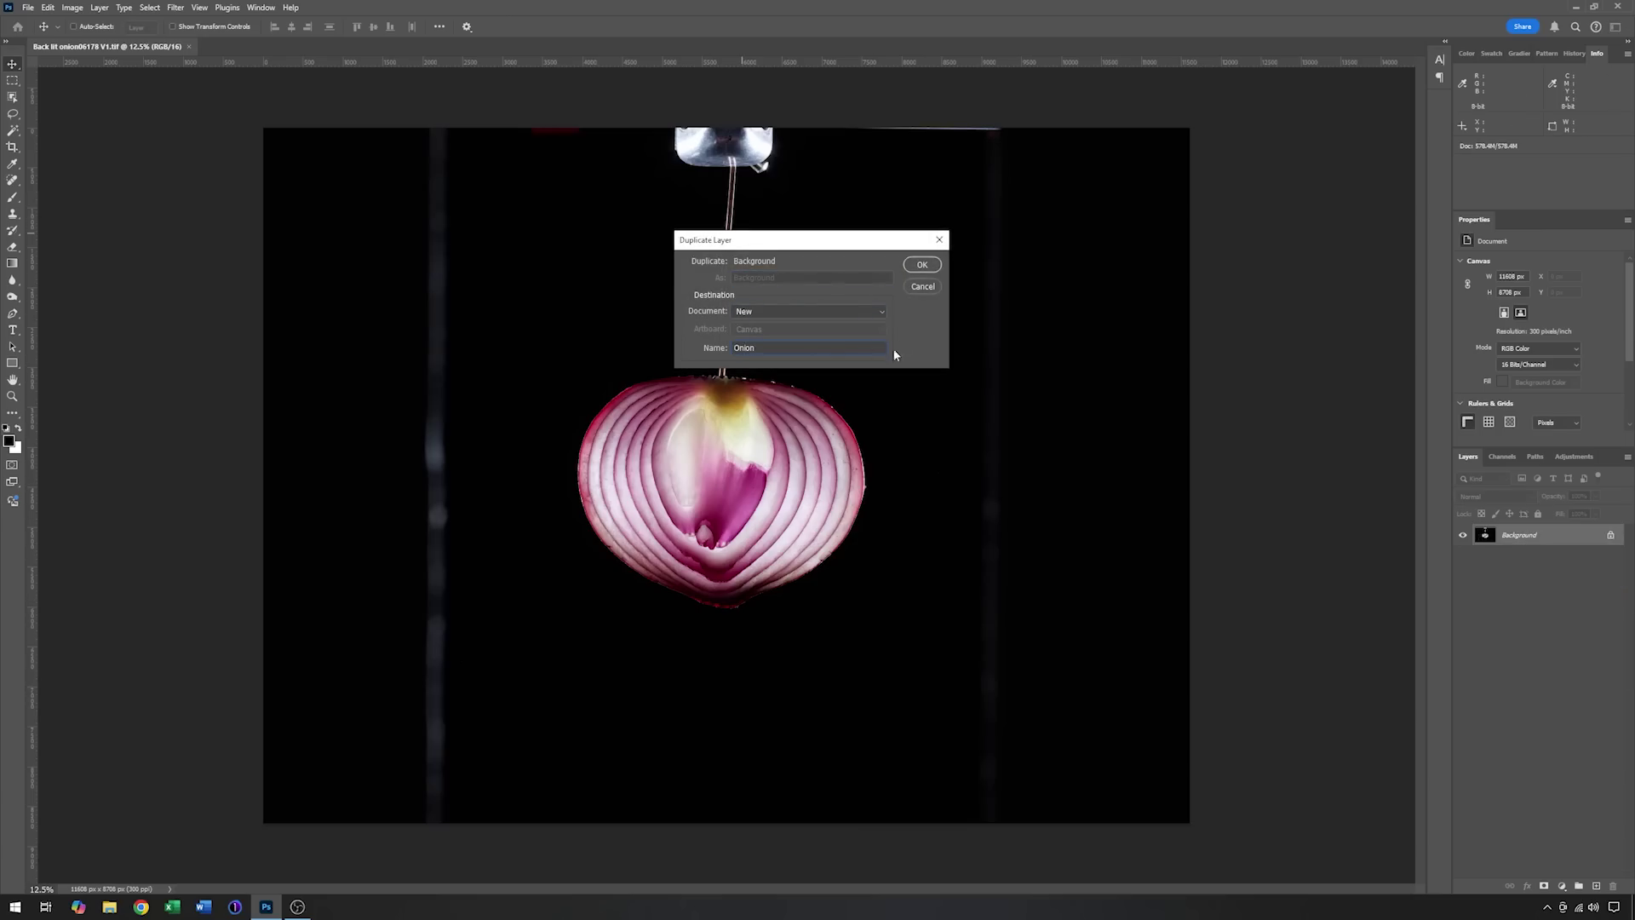
click(922, 265)
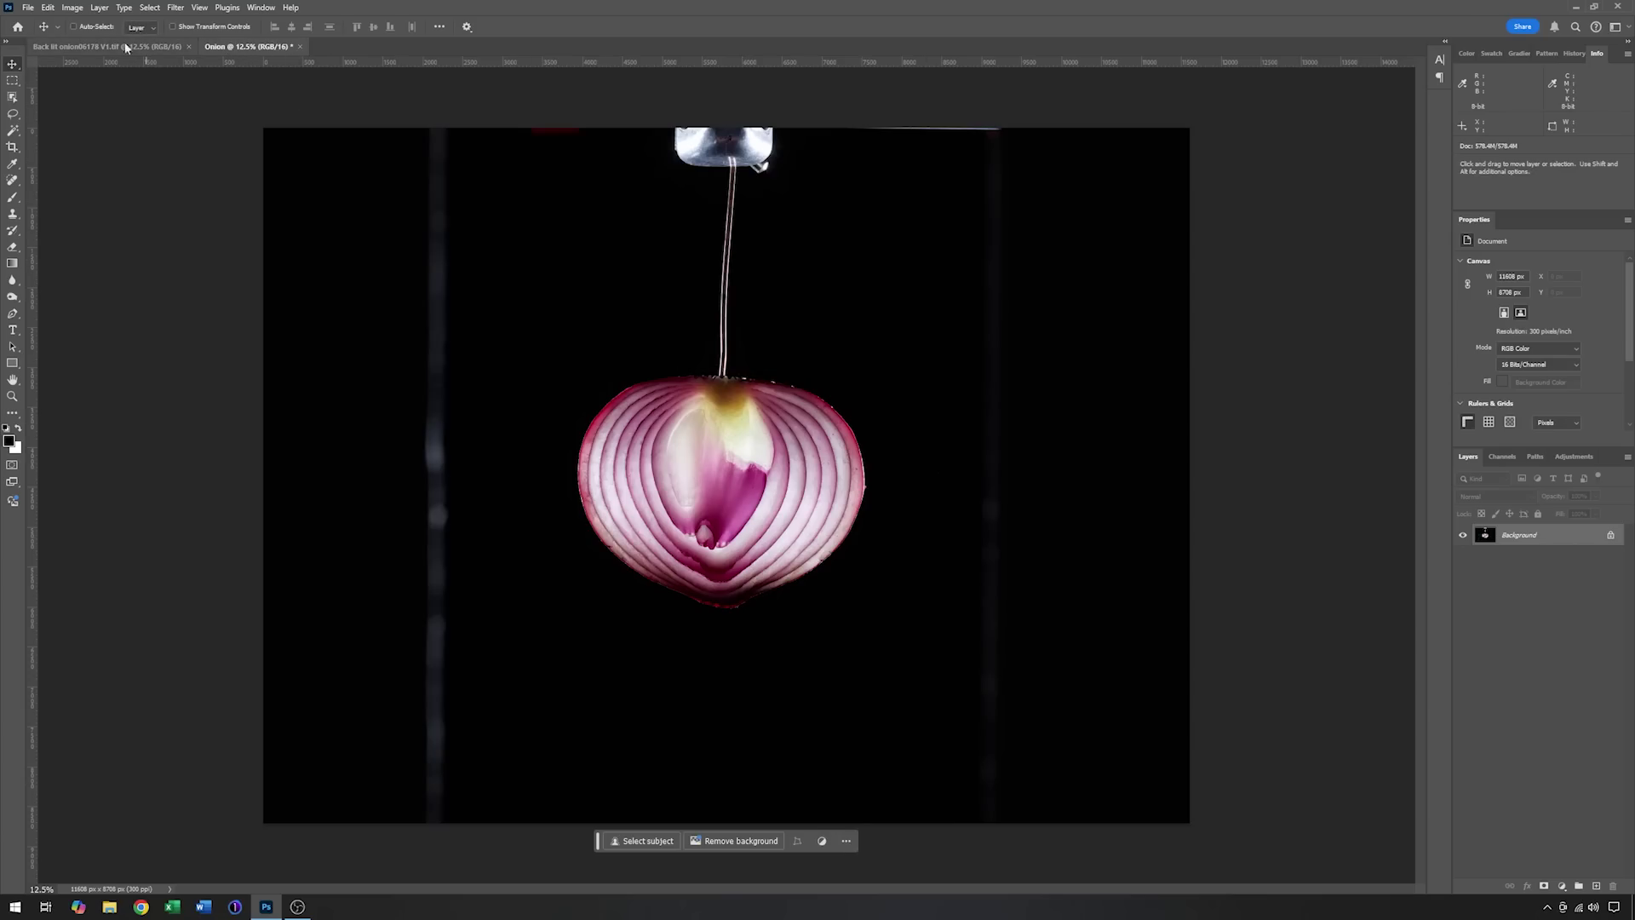
click(189, 47)
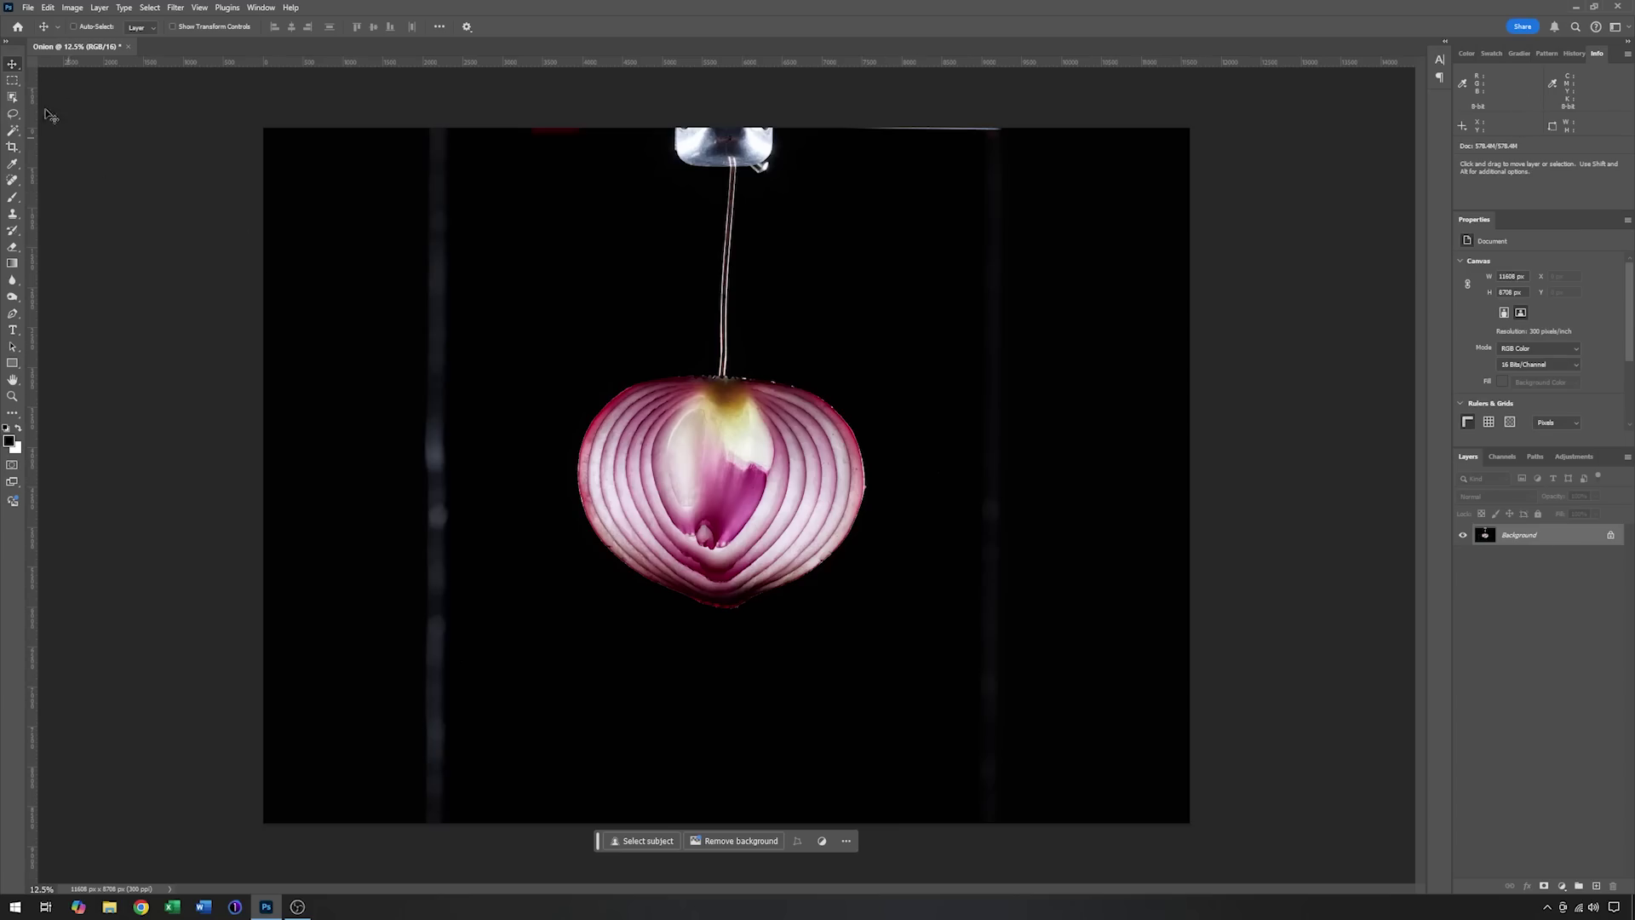
Step: Rotate the whole onion image by 180°
click(73, 10)
mouse_move(130, 130)
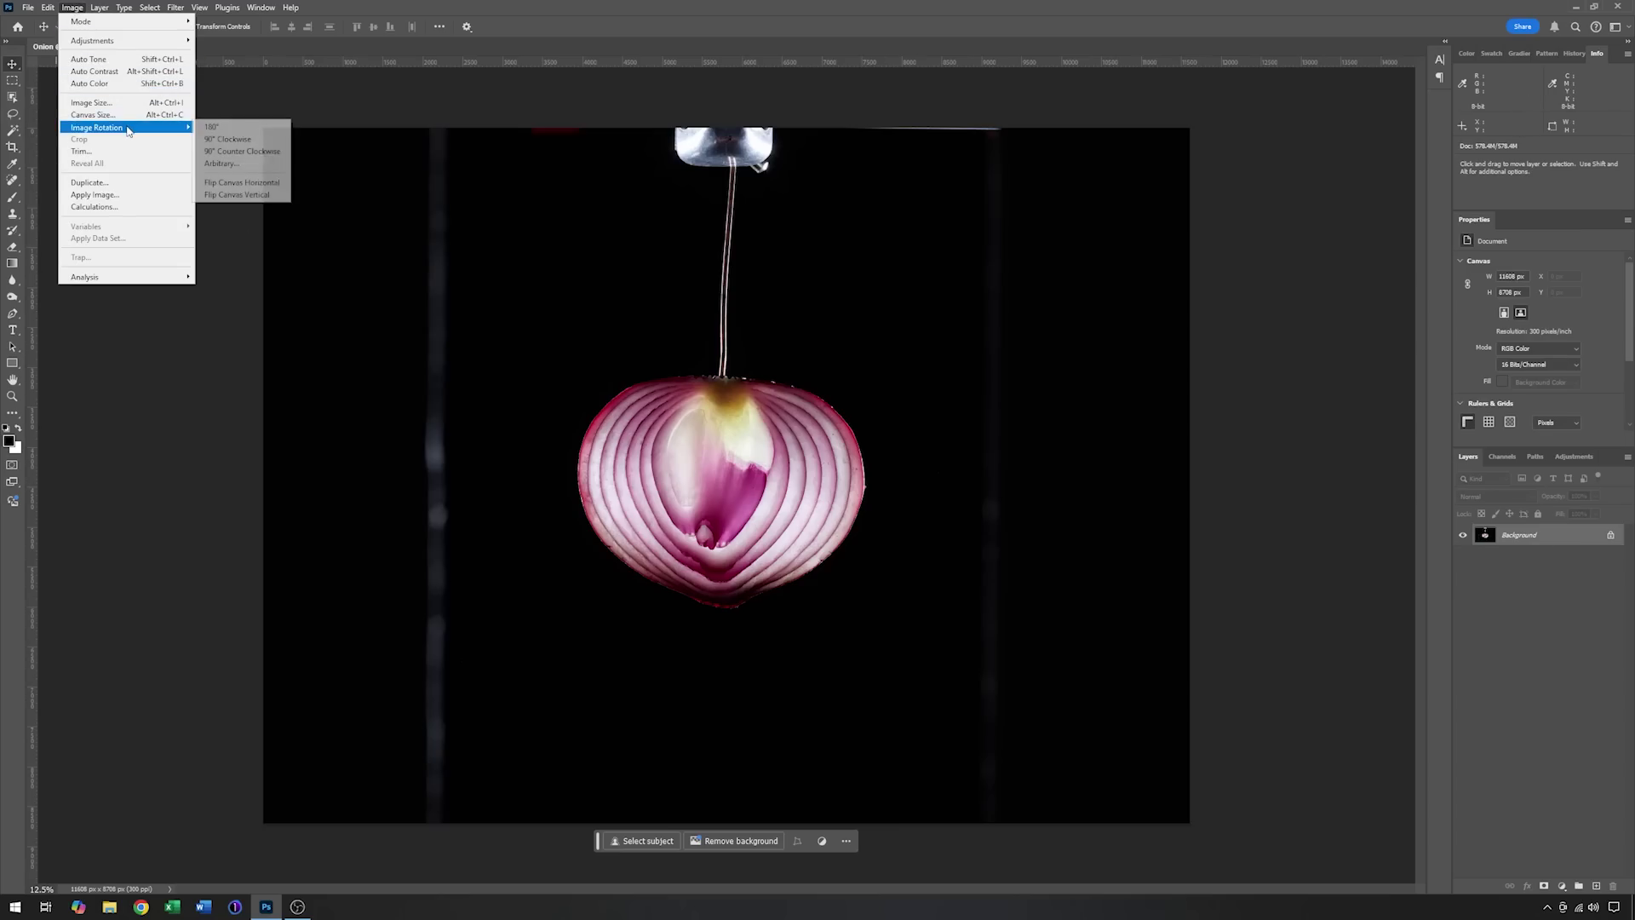
click(211, 128)
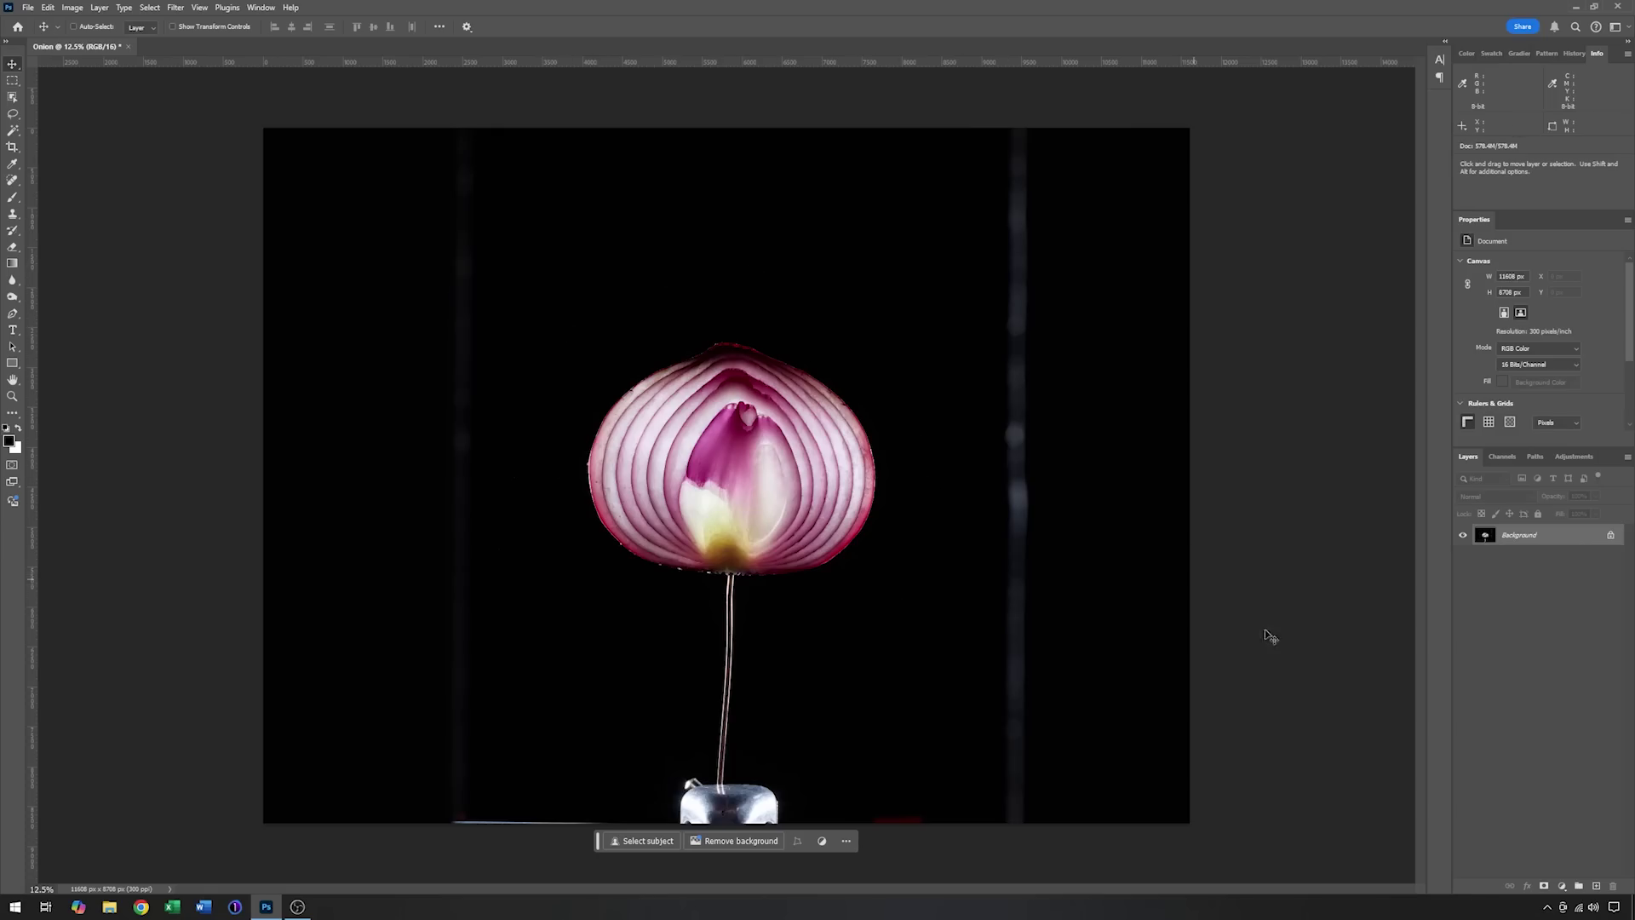
Step: Add a new layer and paint out the vertical streaks, clamp and lower wire in black with a large soft brush
click(1595, 886)
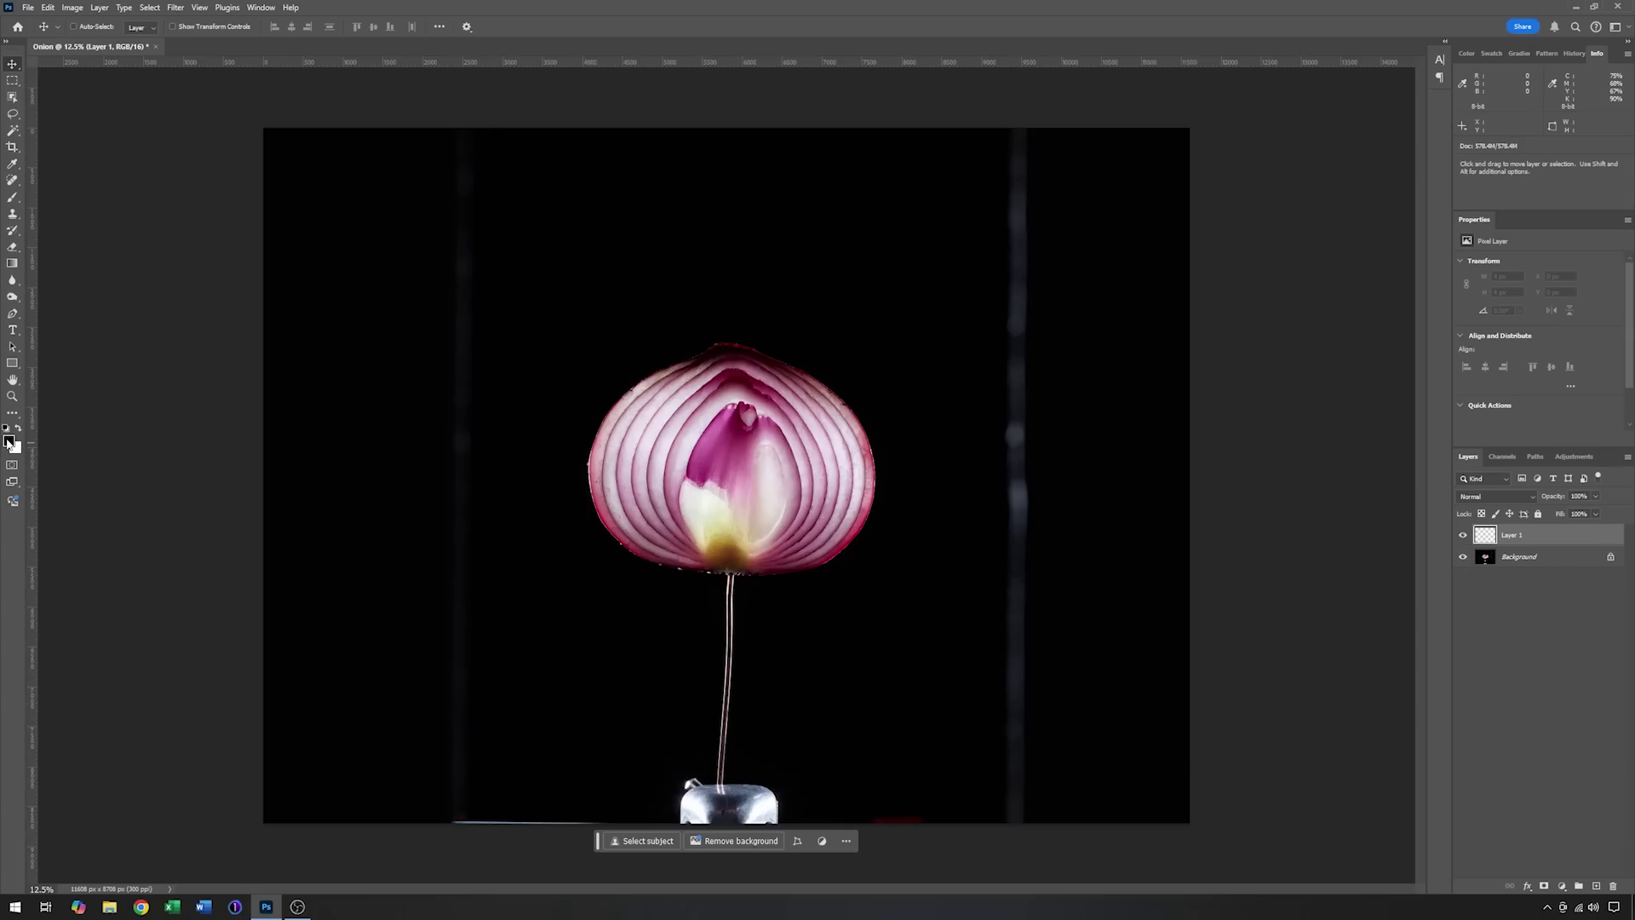
click(14, 198)
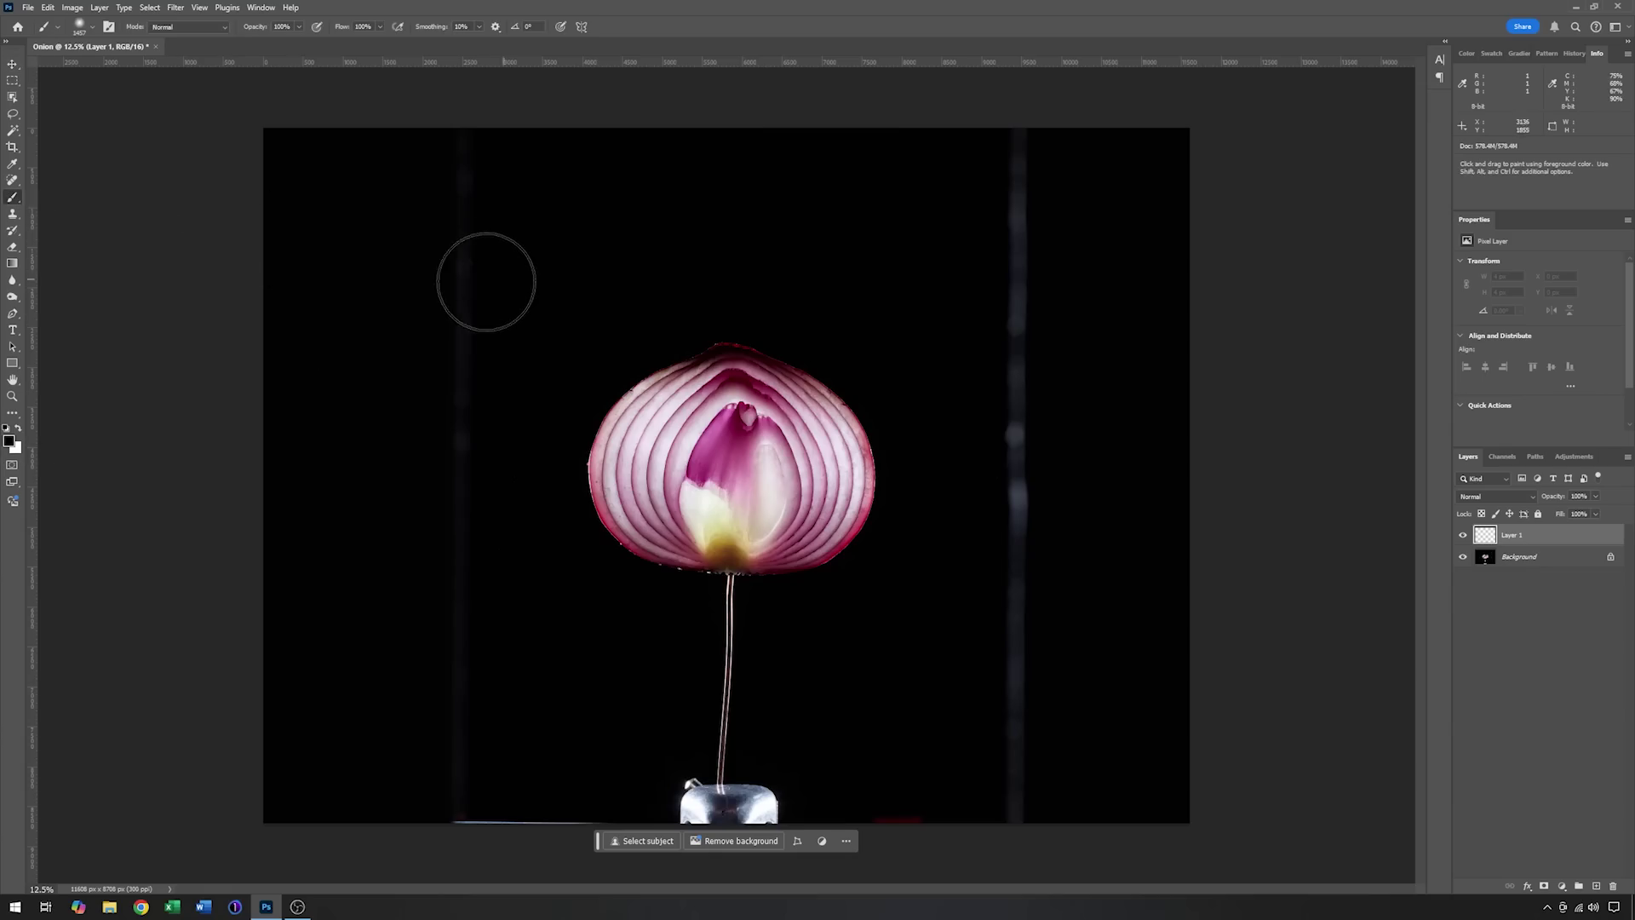
right_click(474, 269)
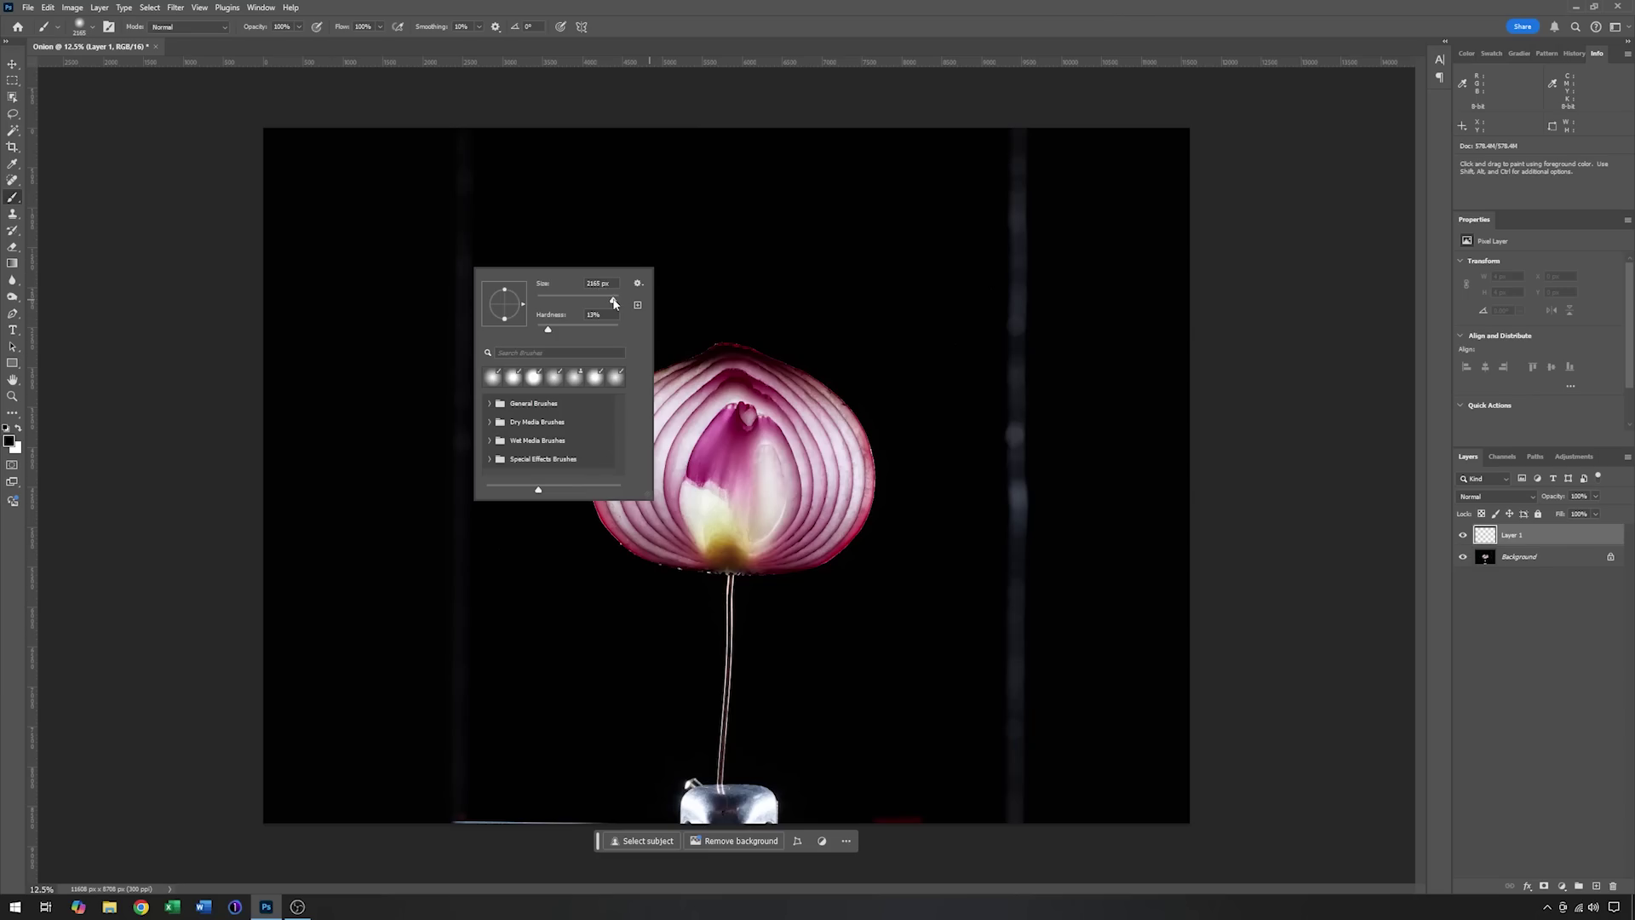
click(464, 166)
mouse_move(468, 252)
mouse_down()
mouse_move(461, 360)
mouse_move(486, 192)
mouse_move(438, 652)
mouse_move(452, 814)
mouse_move(463, 708)
mouse_move(500, 774)
mouse_up()
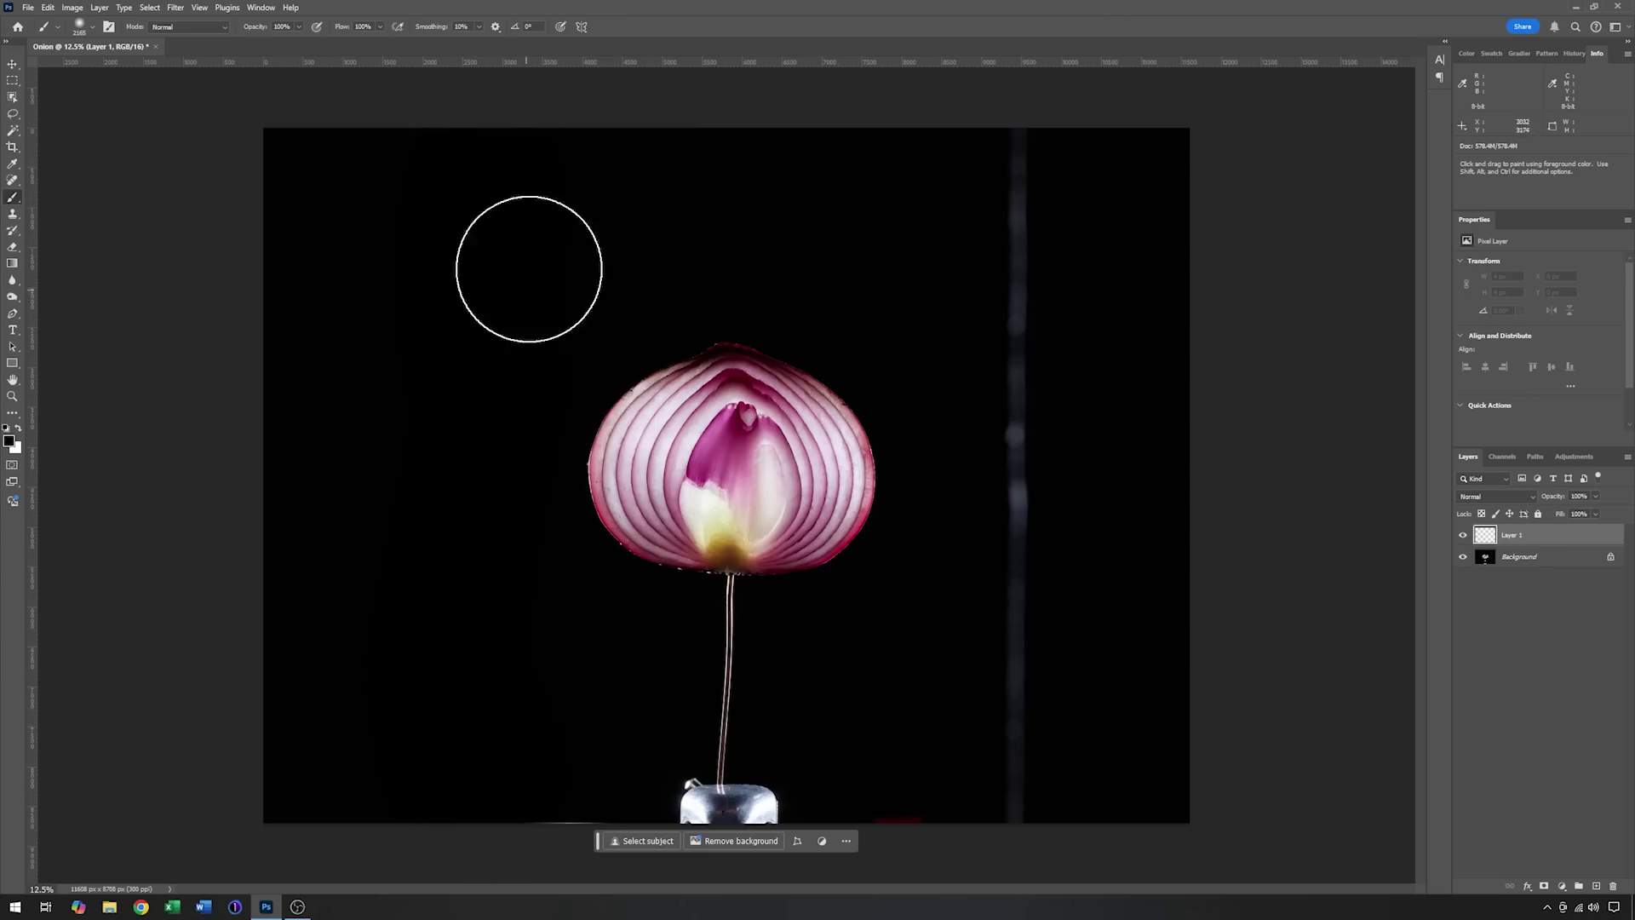
mouse_move(609, 744)
mouse_down()
mouse_move(677, 778)
mouse_move(841, 787)
mouse_move(480, 806)
mouse_move(981, 778)
mouse_move(1438, 810)
mouse_up()
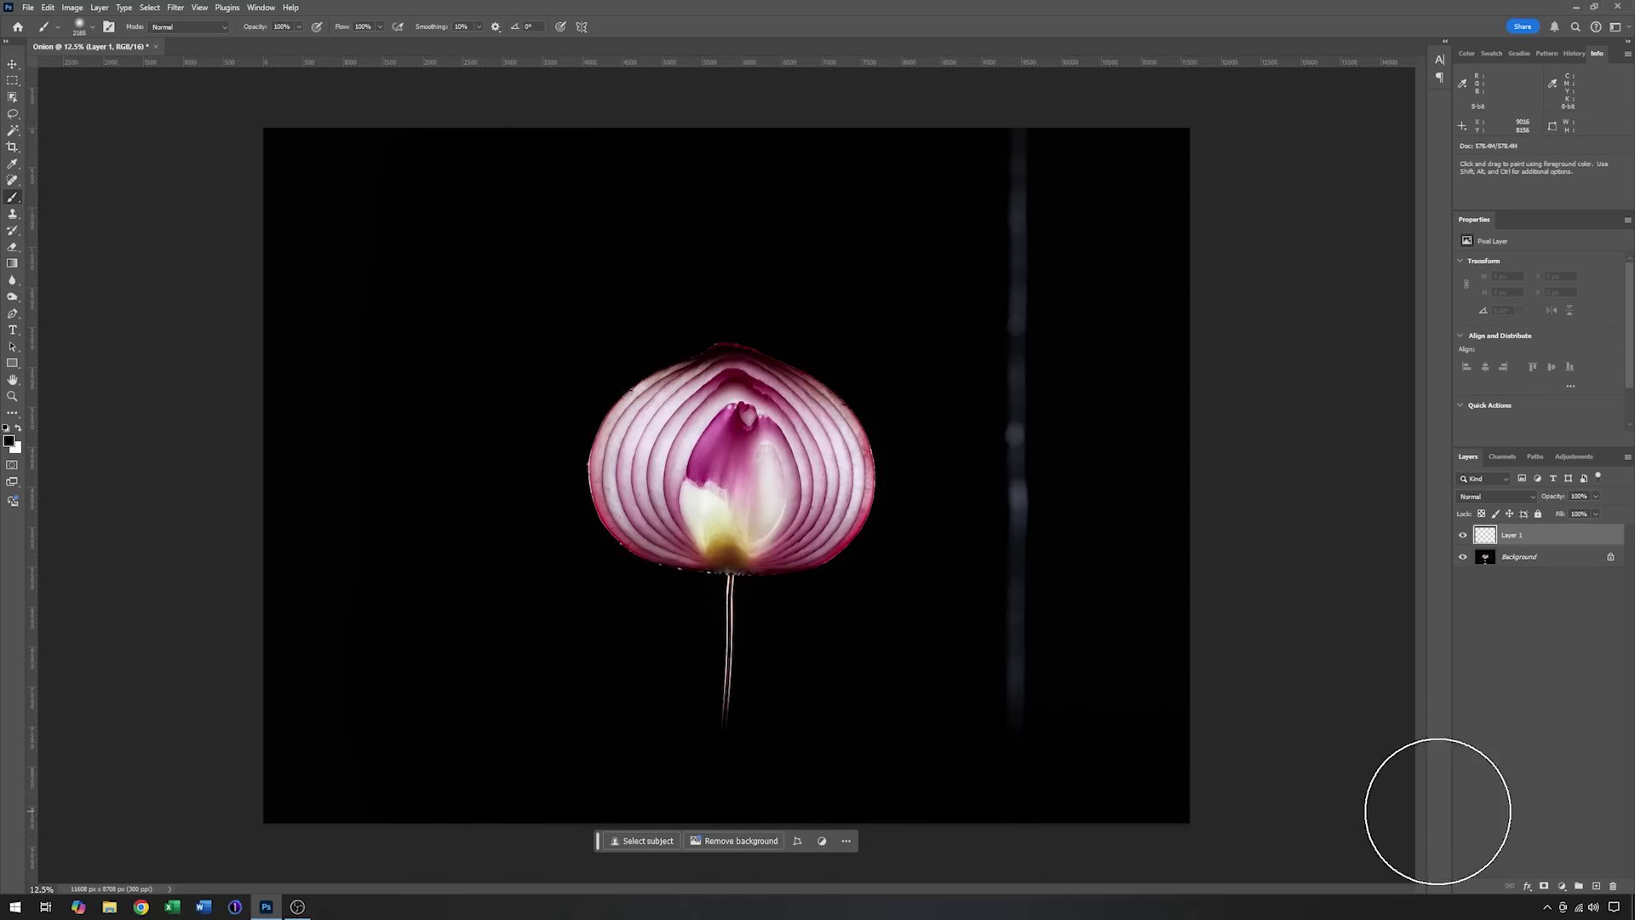
mouse_move(1051, 774)
mouse_down()
mouse_move(1041, 644)
mouse_move(1065, 446)
mouse_move(1045, 255)
mouse_up()
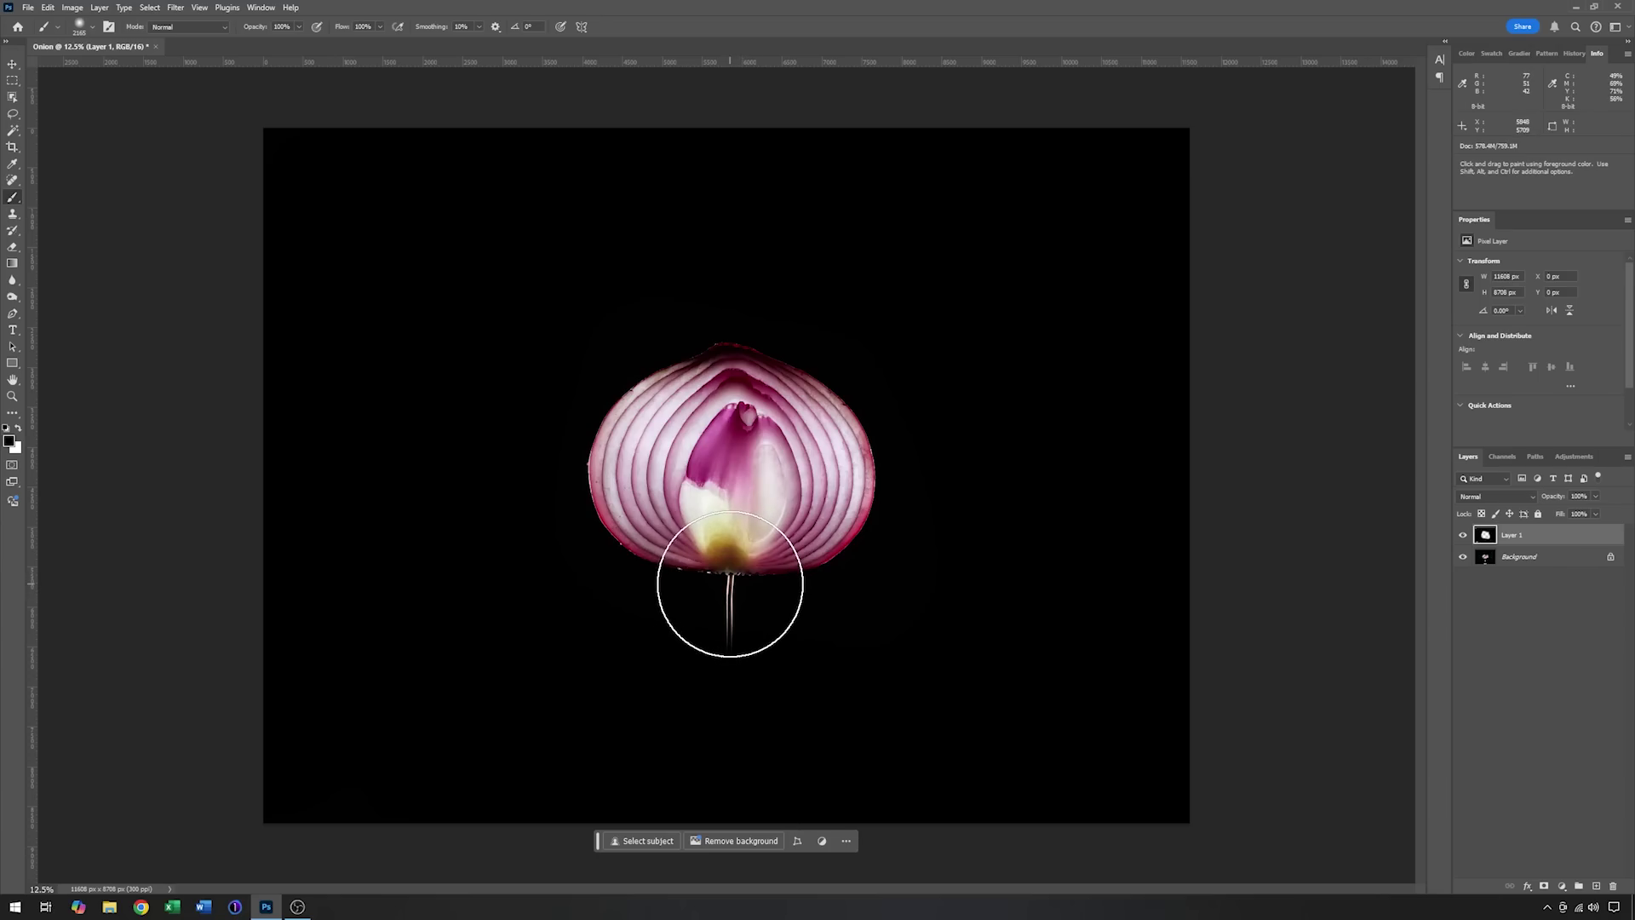
Step: Paint out the remaining wire below the onion's root in black, starting with a 42 px brush along the onion's edge
key(ctrl+1)
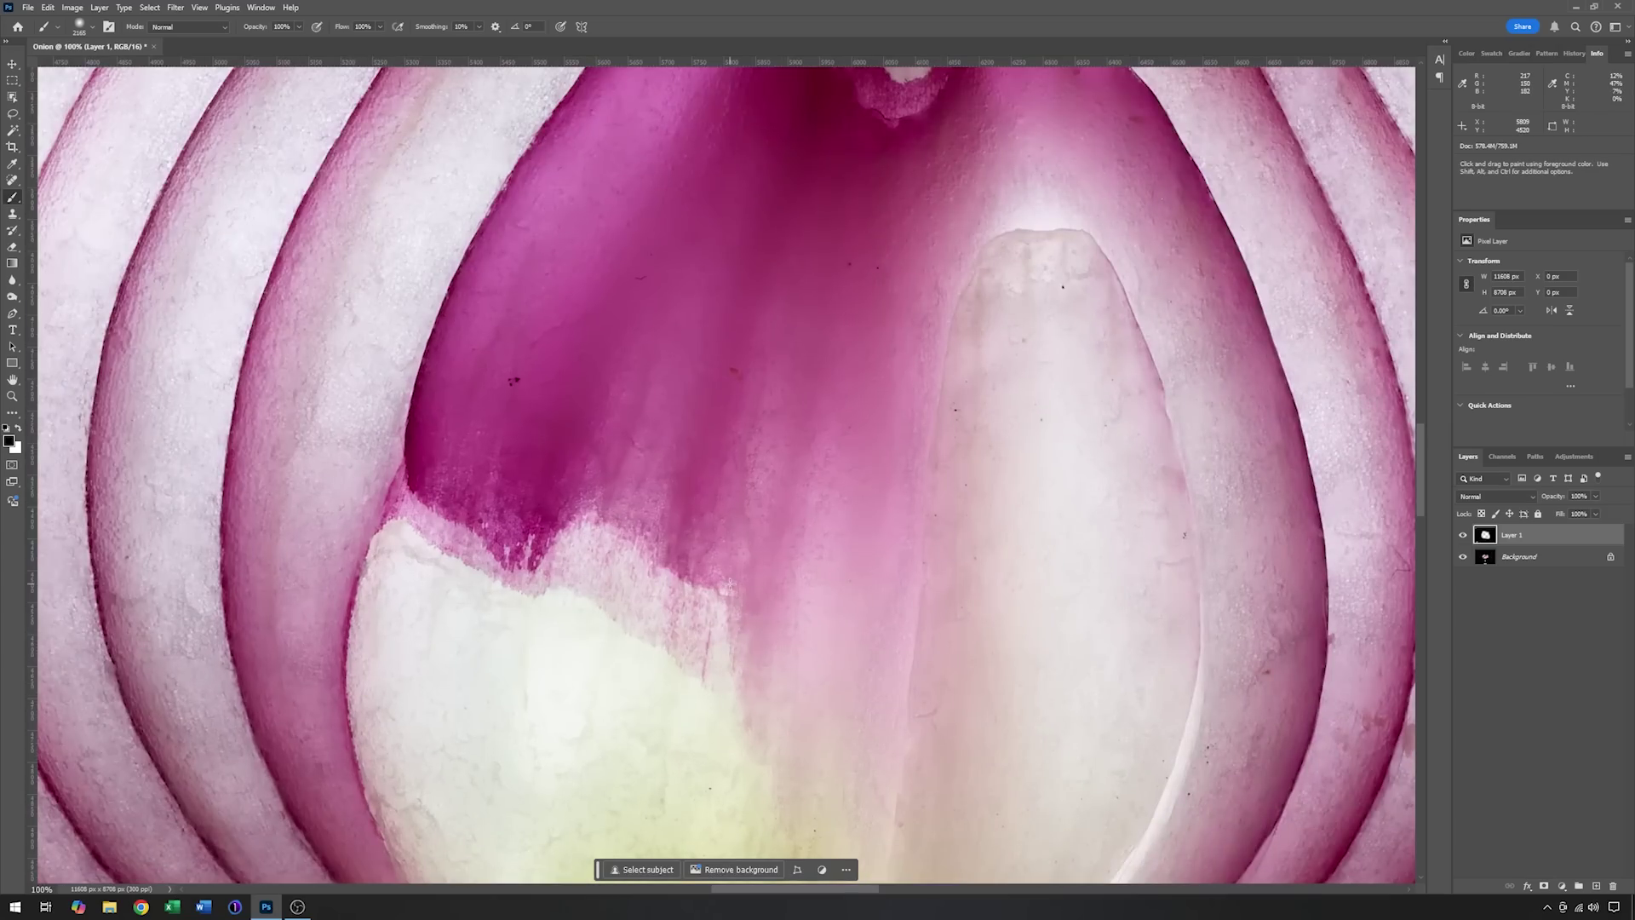
drag(751, 579, 774, 419)
drag(810, 573, 795, 489)
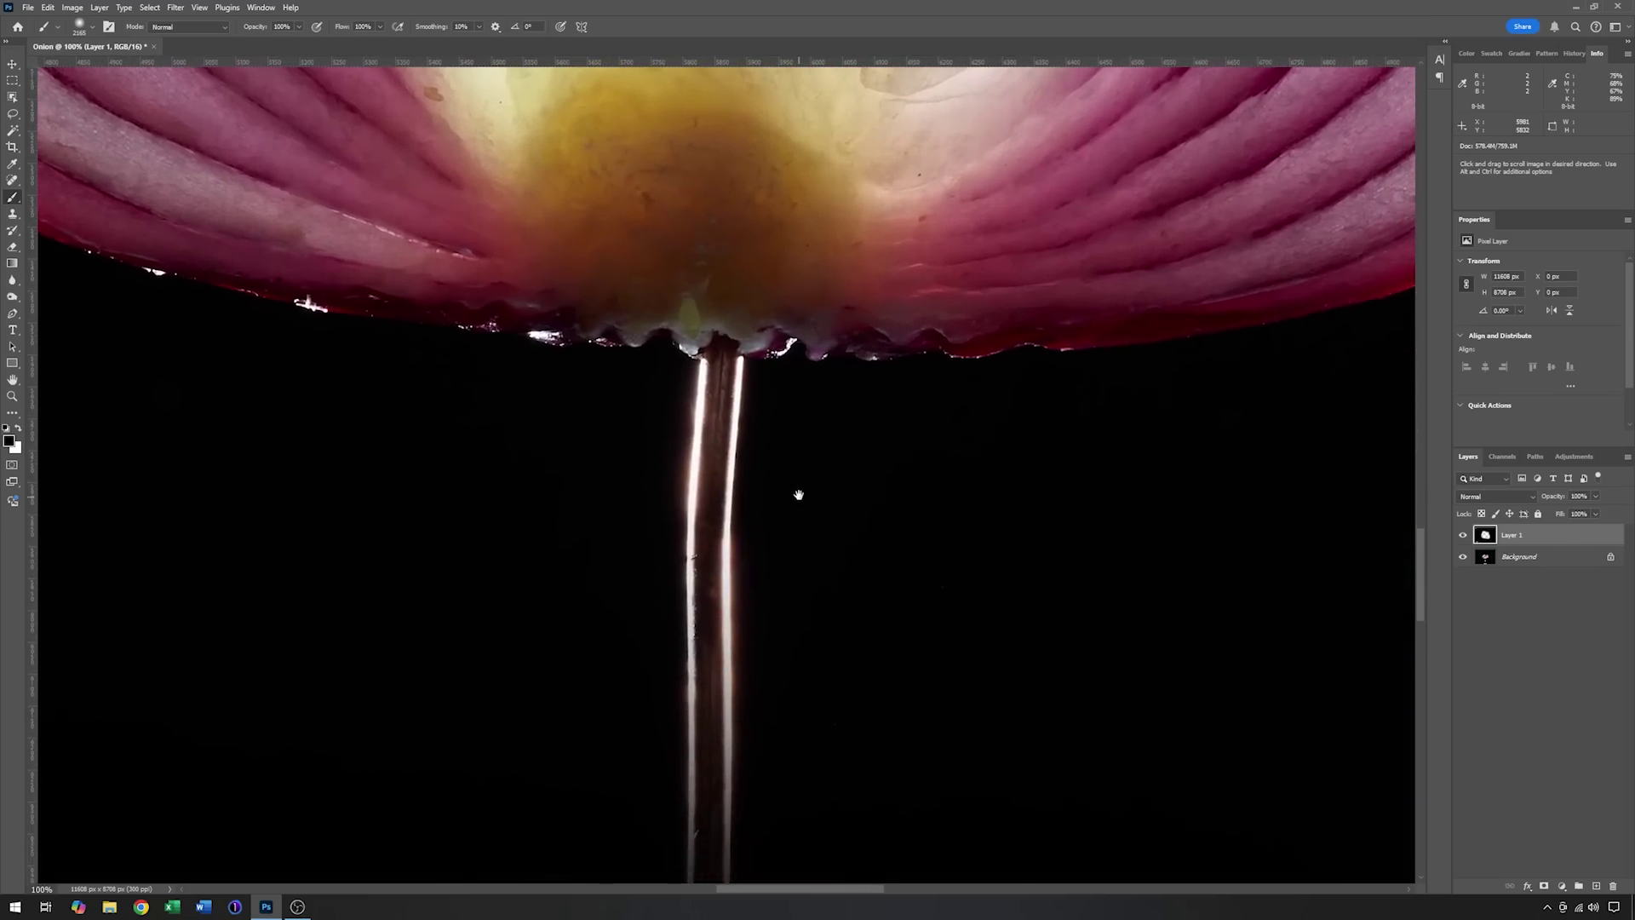
right_click(619, 491)
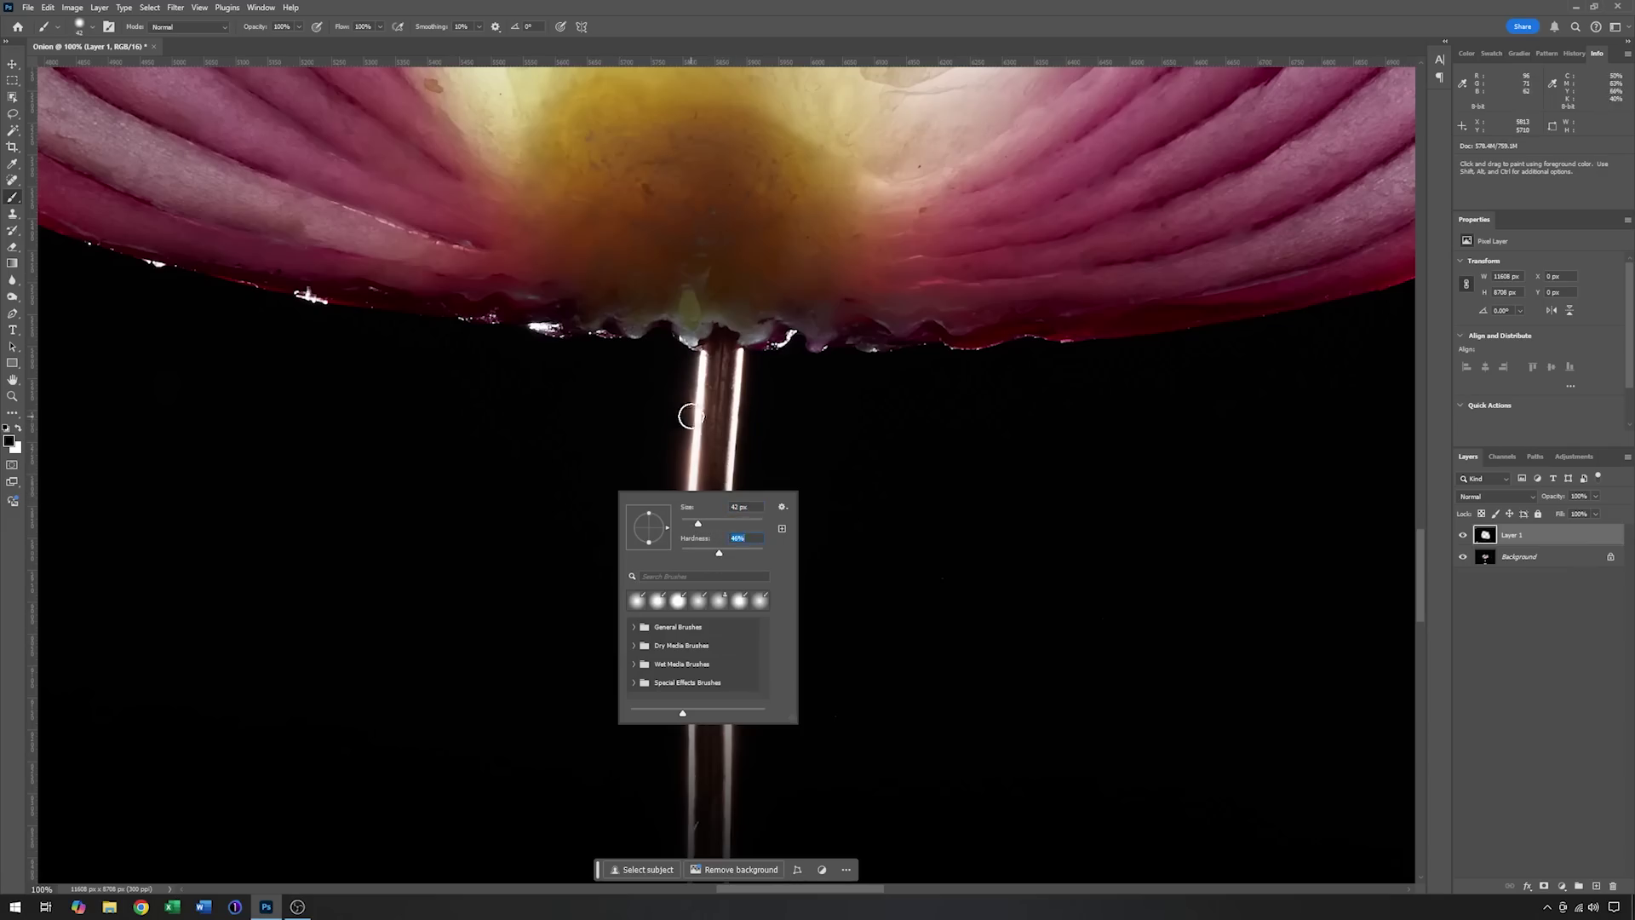
drag(679, 407, 764, 417)
mouse_move(682, 386)
mouse_down()
mouse_move(749, 394)
mouse_move(693, 361)
mouse_move(712, 370)
mouse_up()
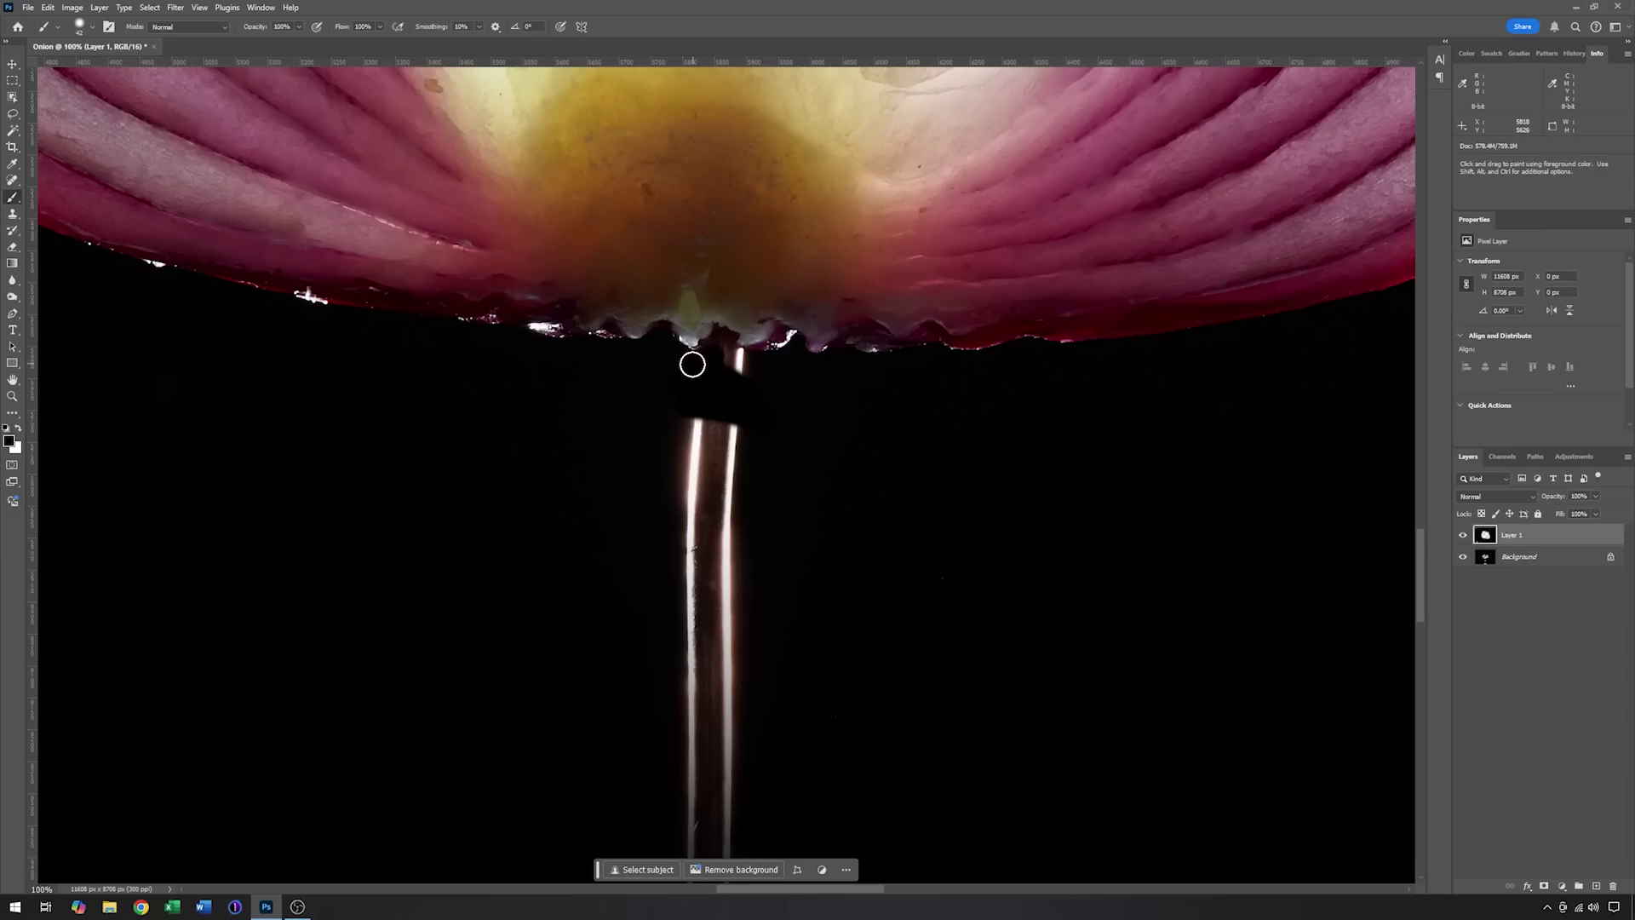
mouse_move(723, 340)
mouse_down()
mouse_move(742, 363)
mouse_move(688, 900)
mouse_up()
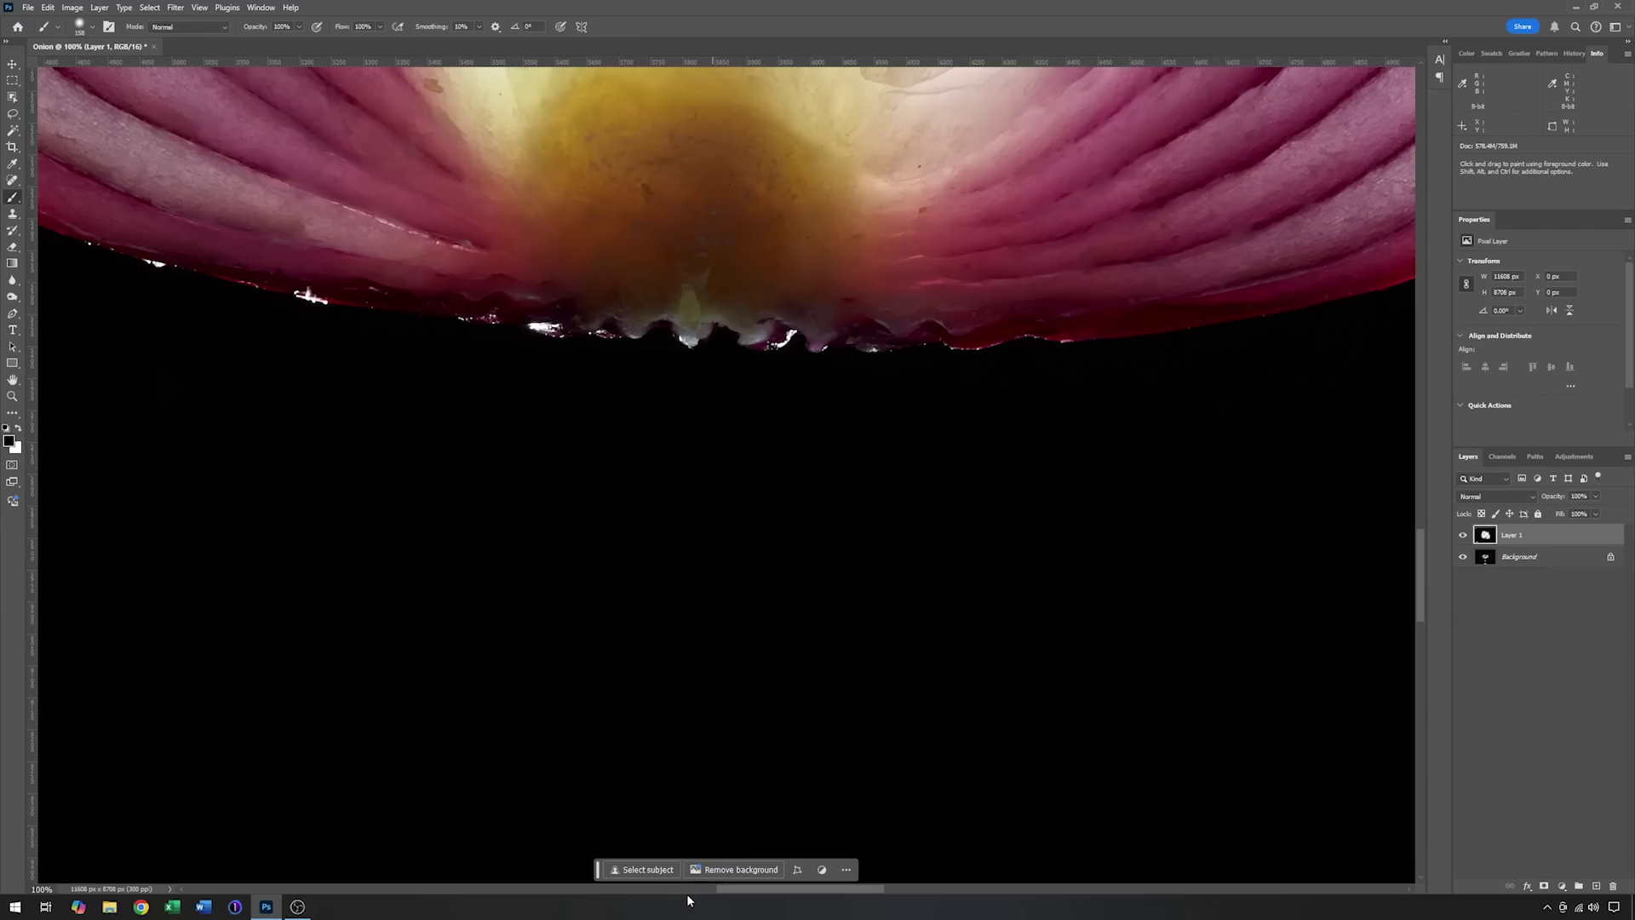
key(ctrl+0)
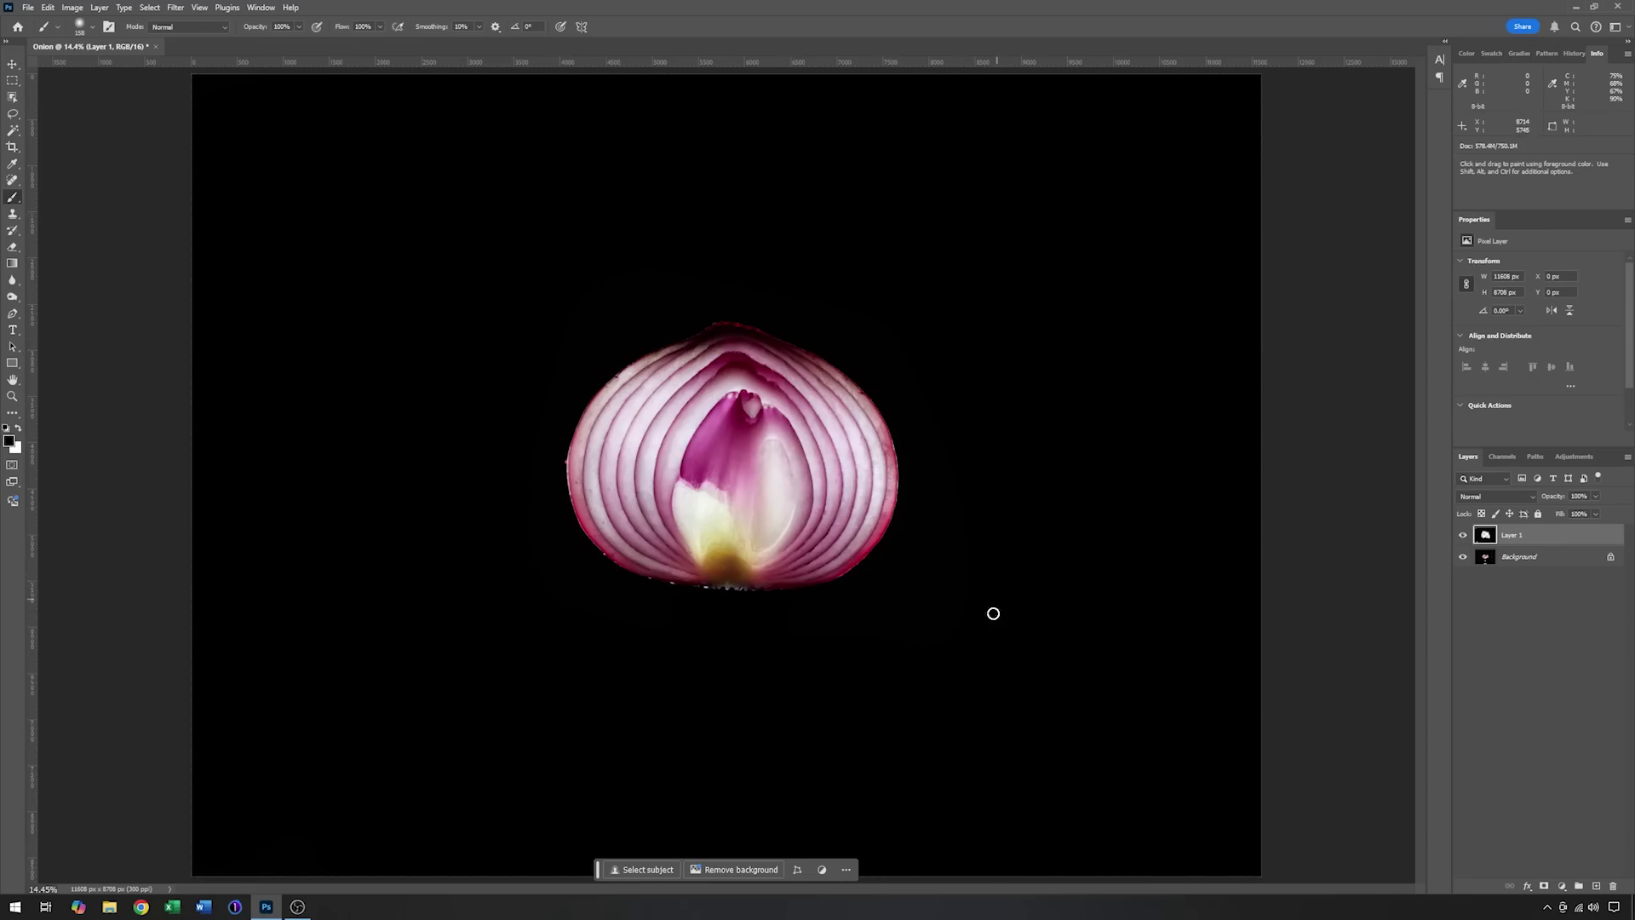
Step: Add a Hue/Saturation adjustment layer and raise its Saturation to +39
click(1569, 458)
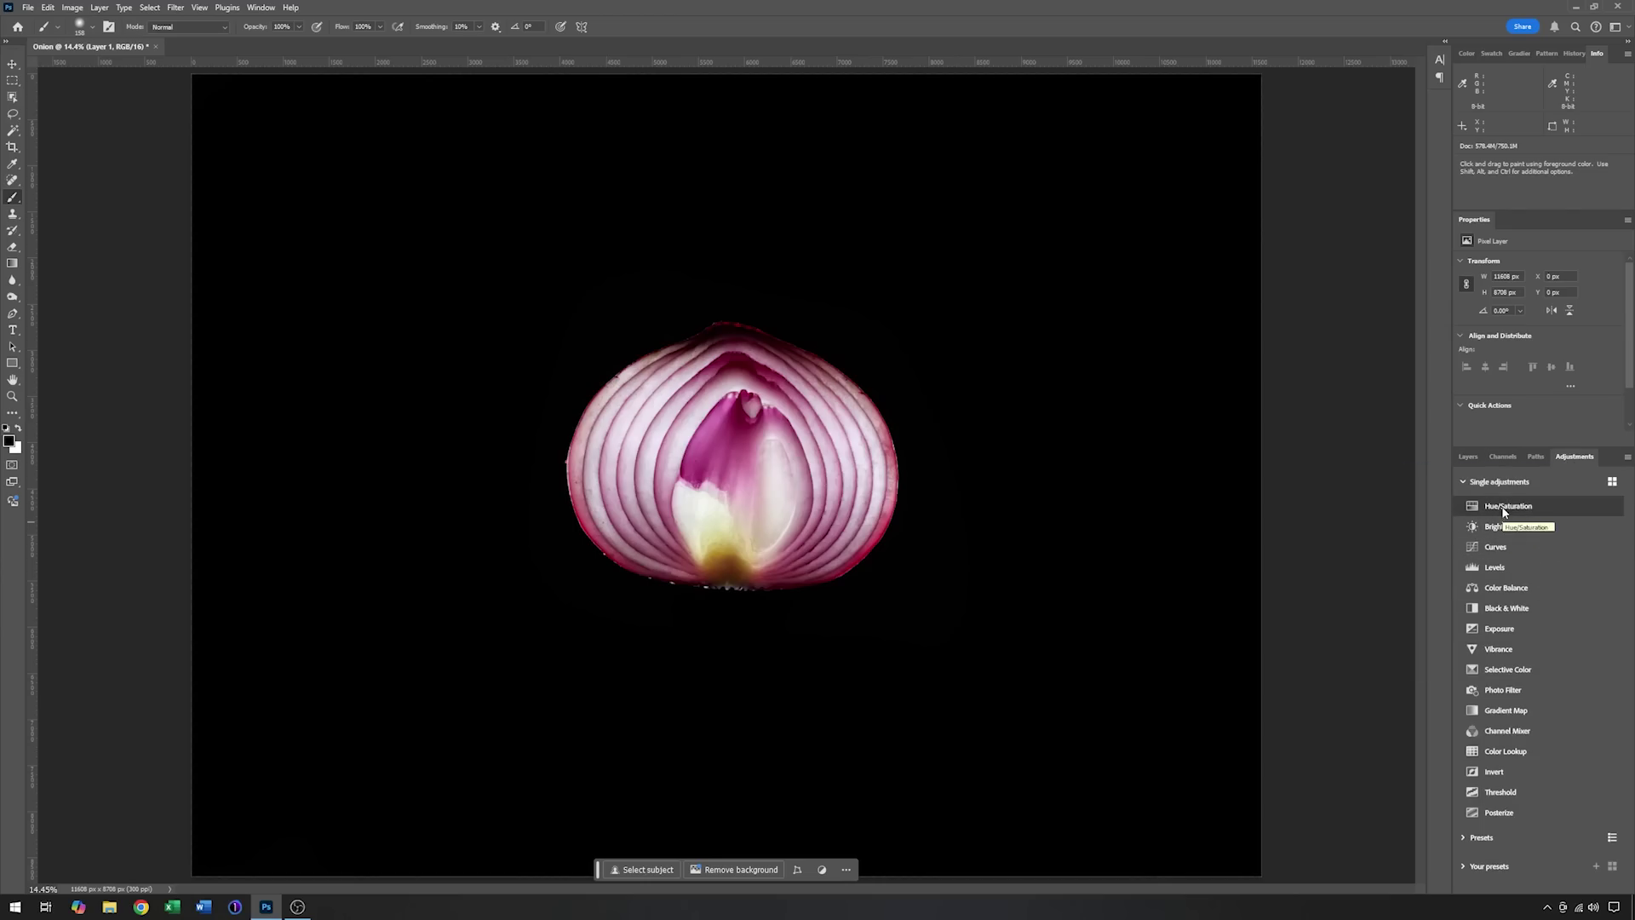
click(1504, 511)
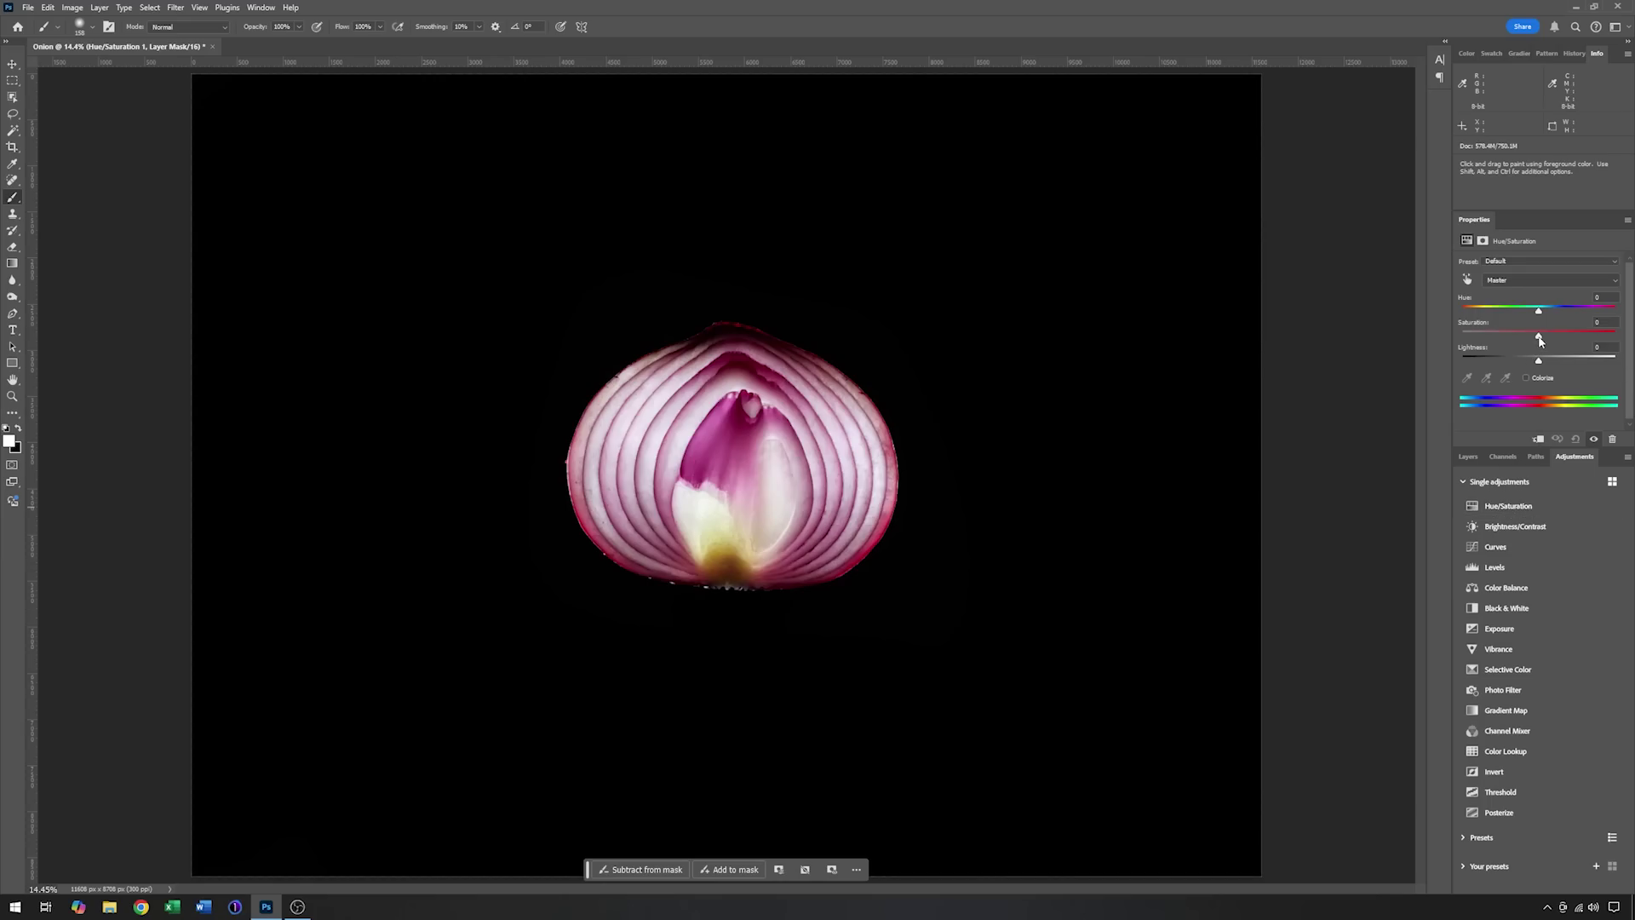
drag(1549, 337, 1563, 335)
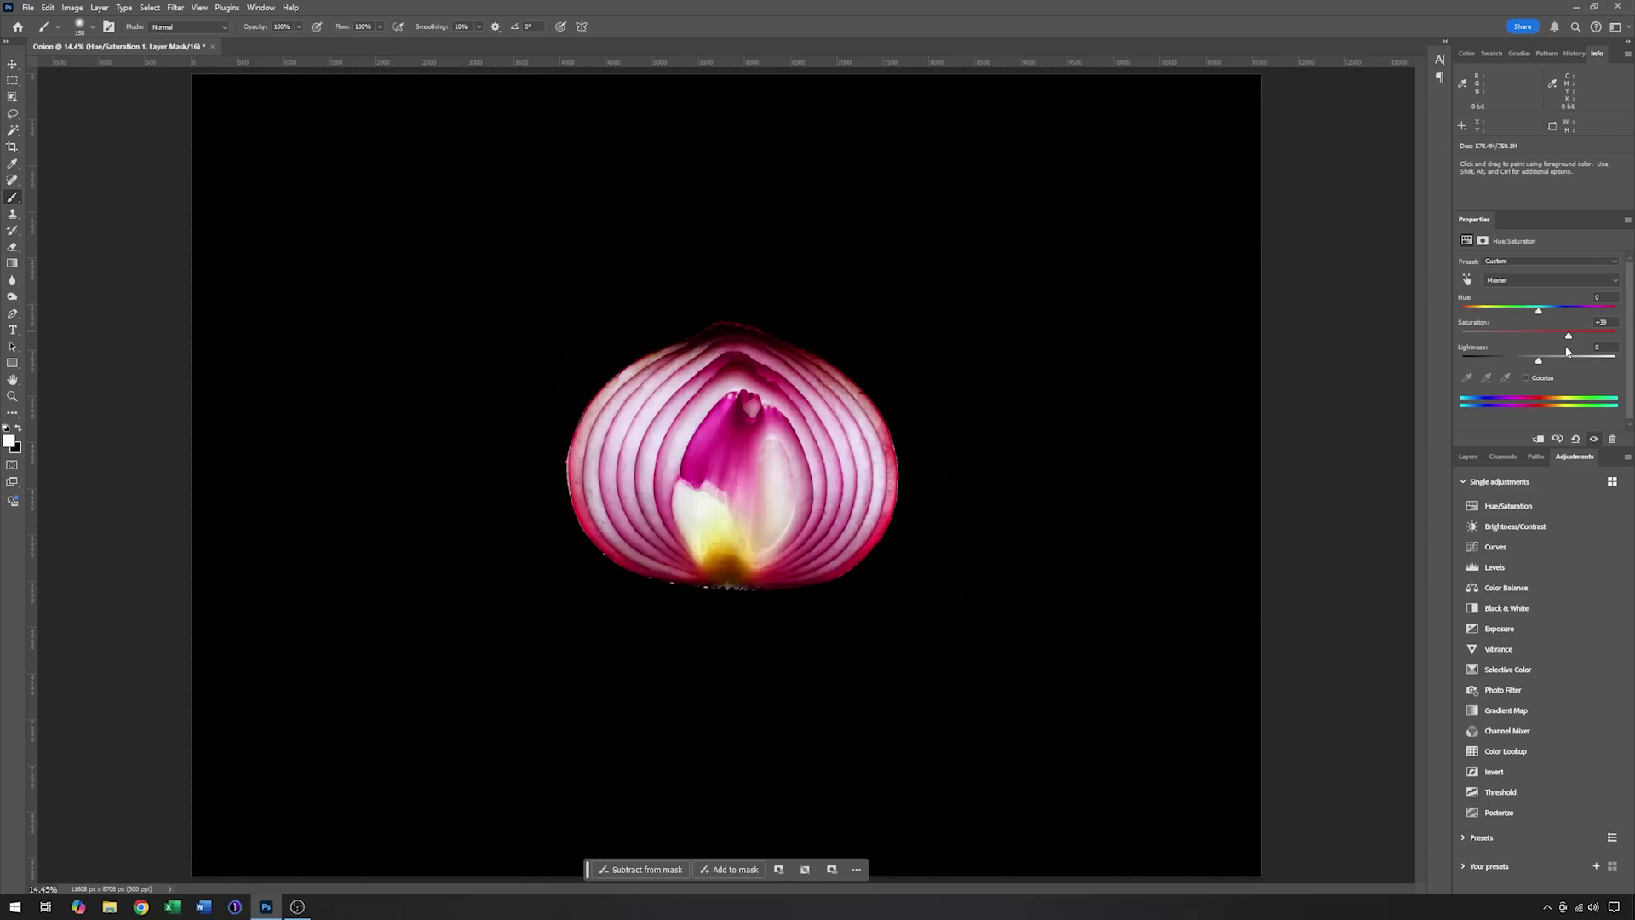
Step: Compare the onion with and without the saturation boost and set the adjustment's Saturation to +30
click(1558, 440)
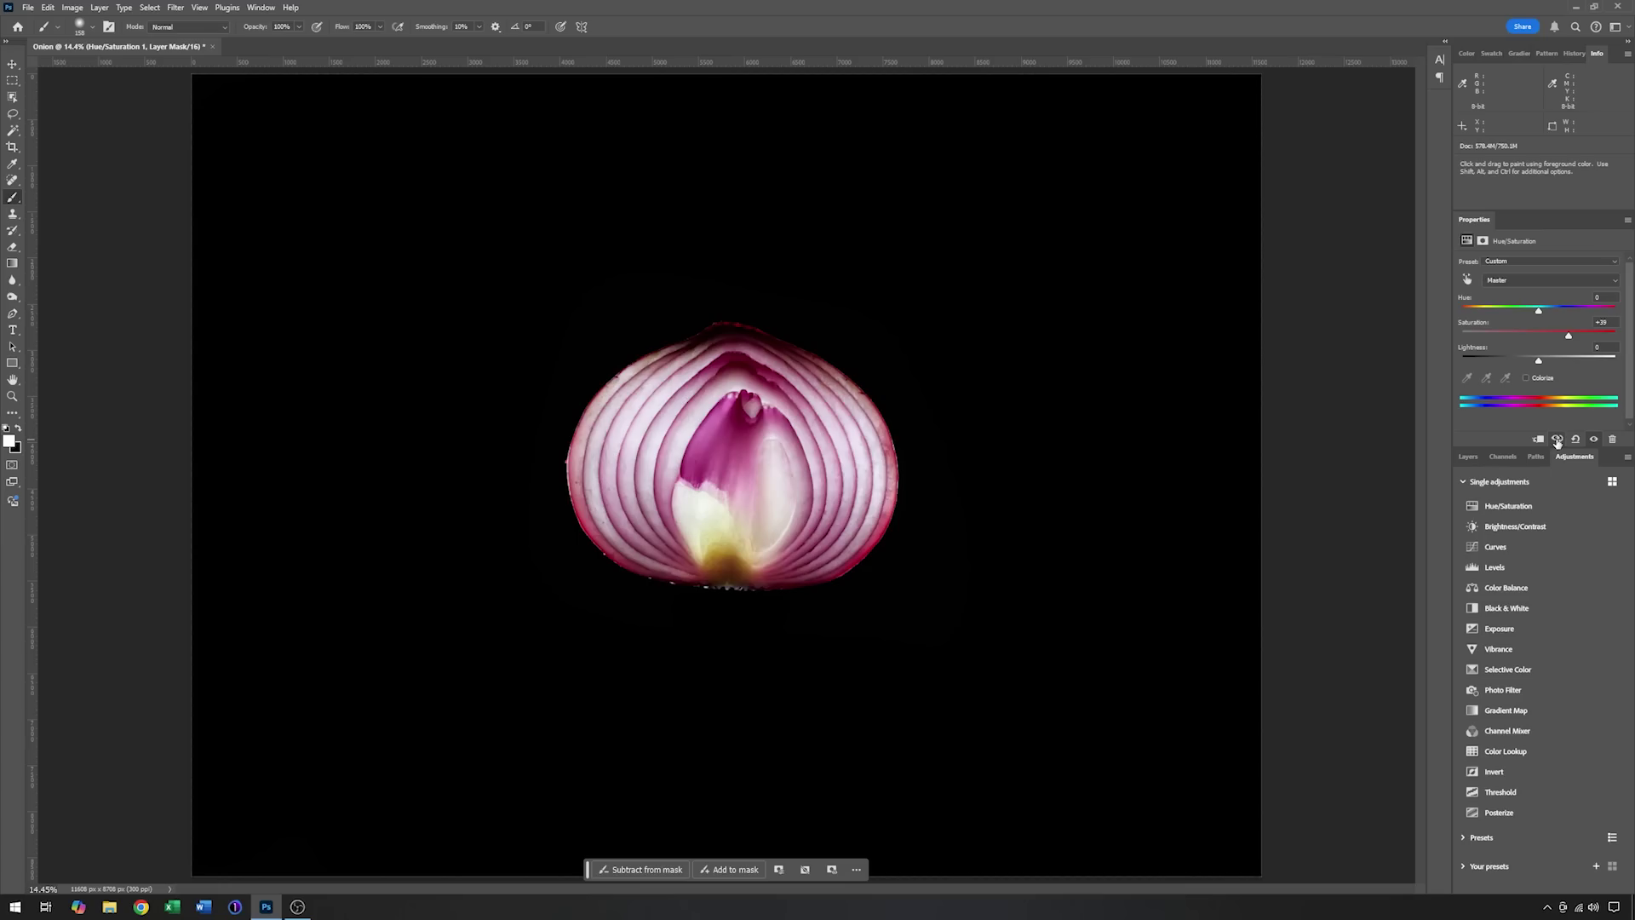
click(1557, 440)
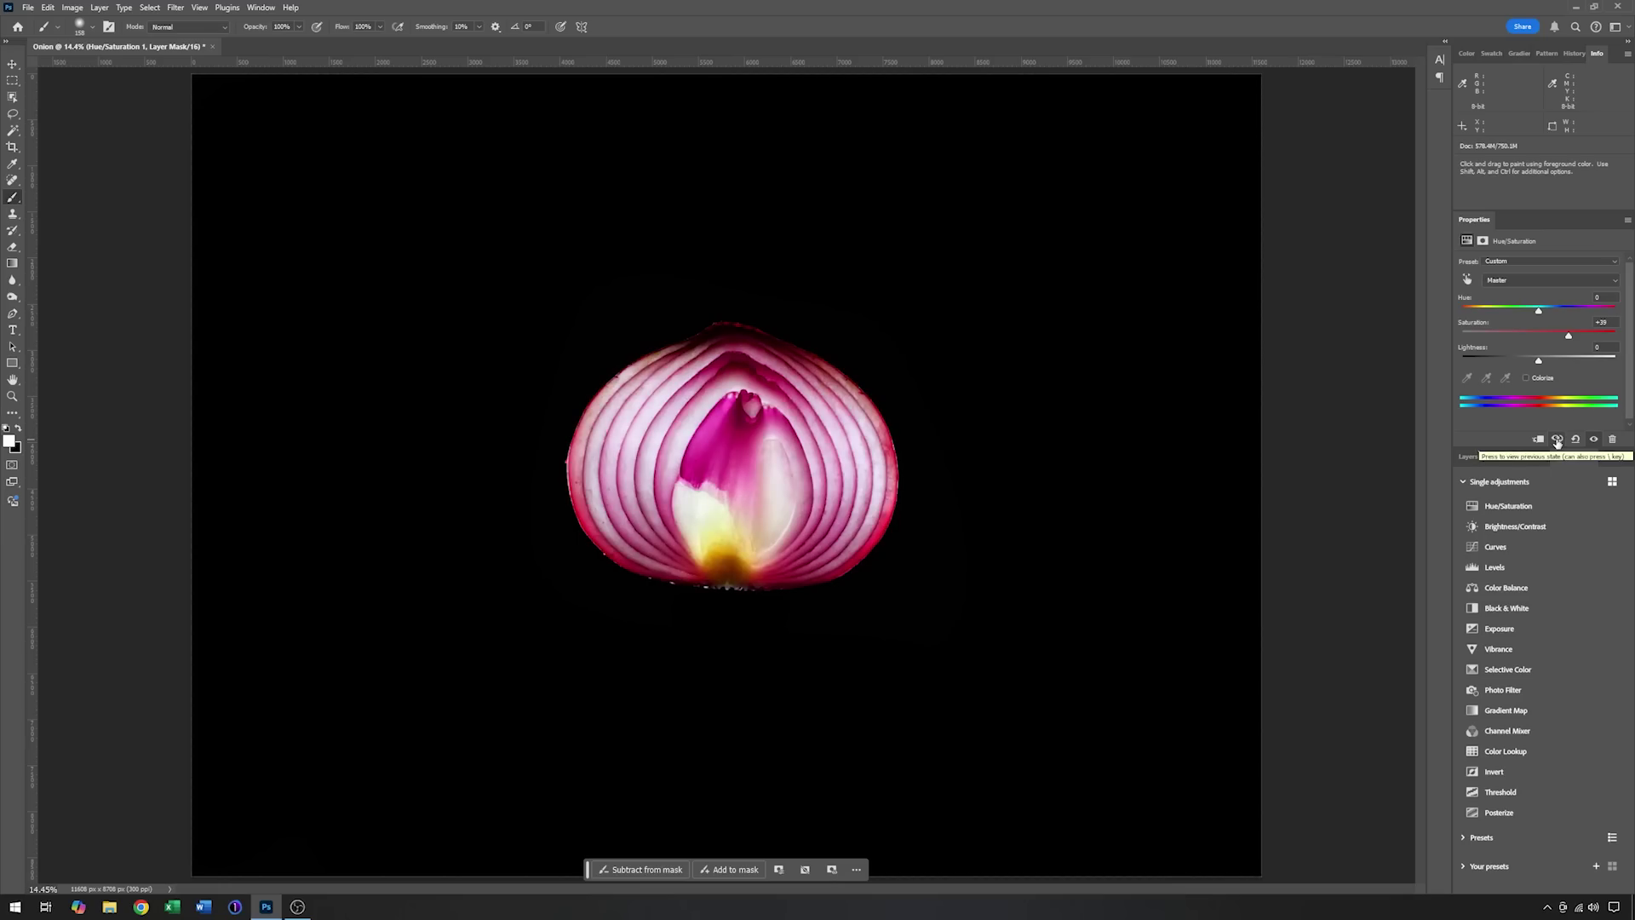
click(1557, 439)
click(1558, 440)
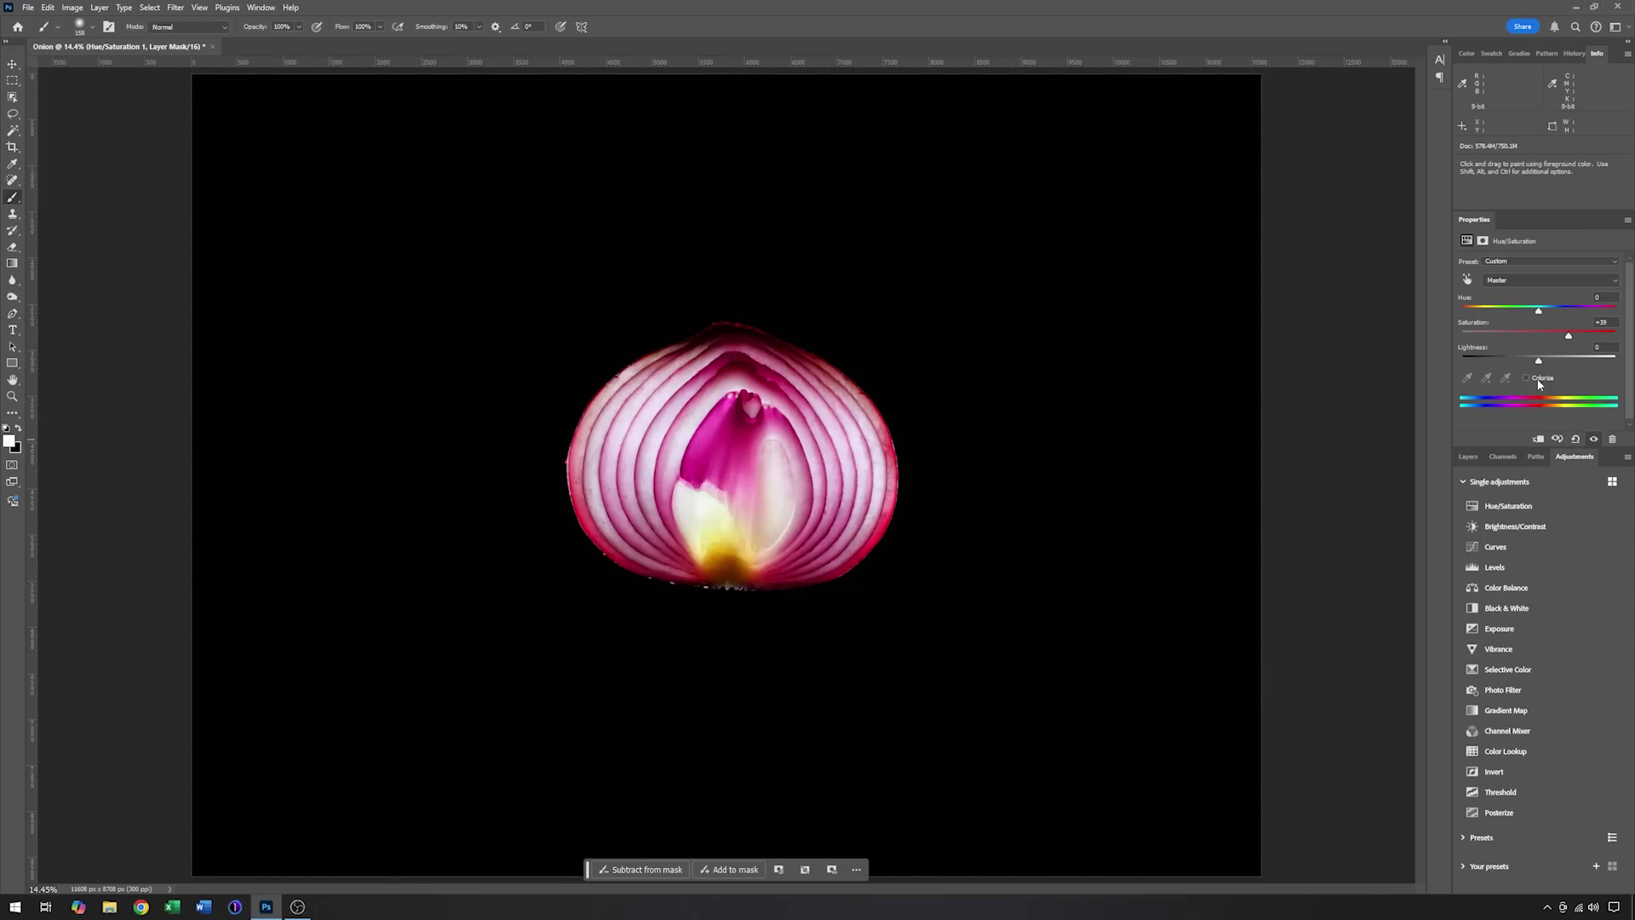
drag(1568, 334, 1561, 334)
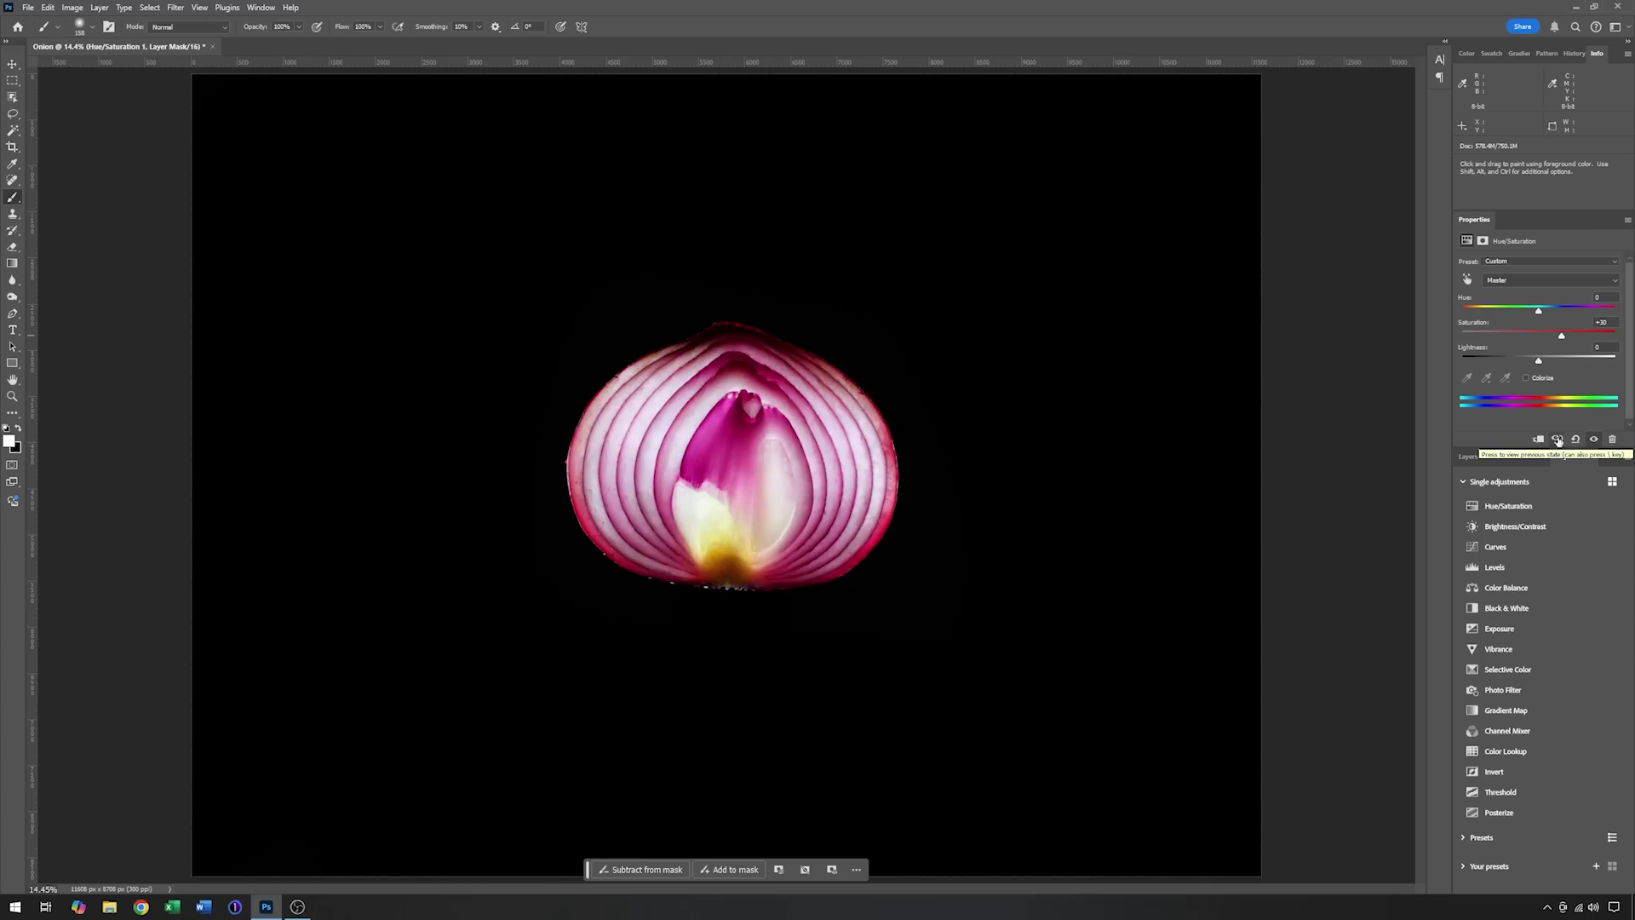
Step: Hide and reshow the Hue/Saturation layer to compare the onion's colours before and after
click(1468, 456)
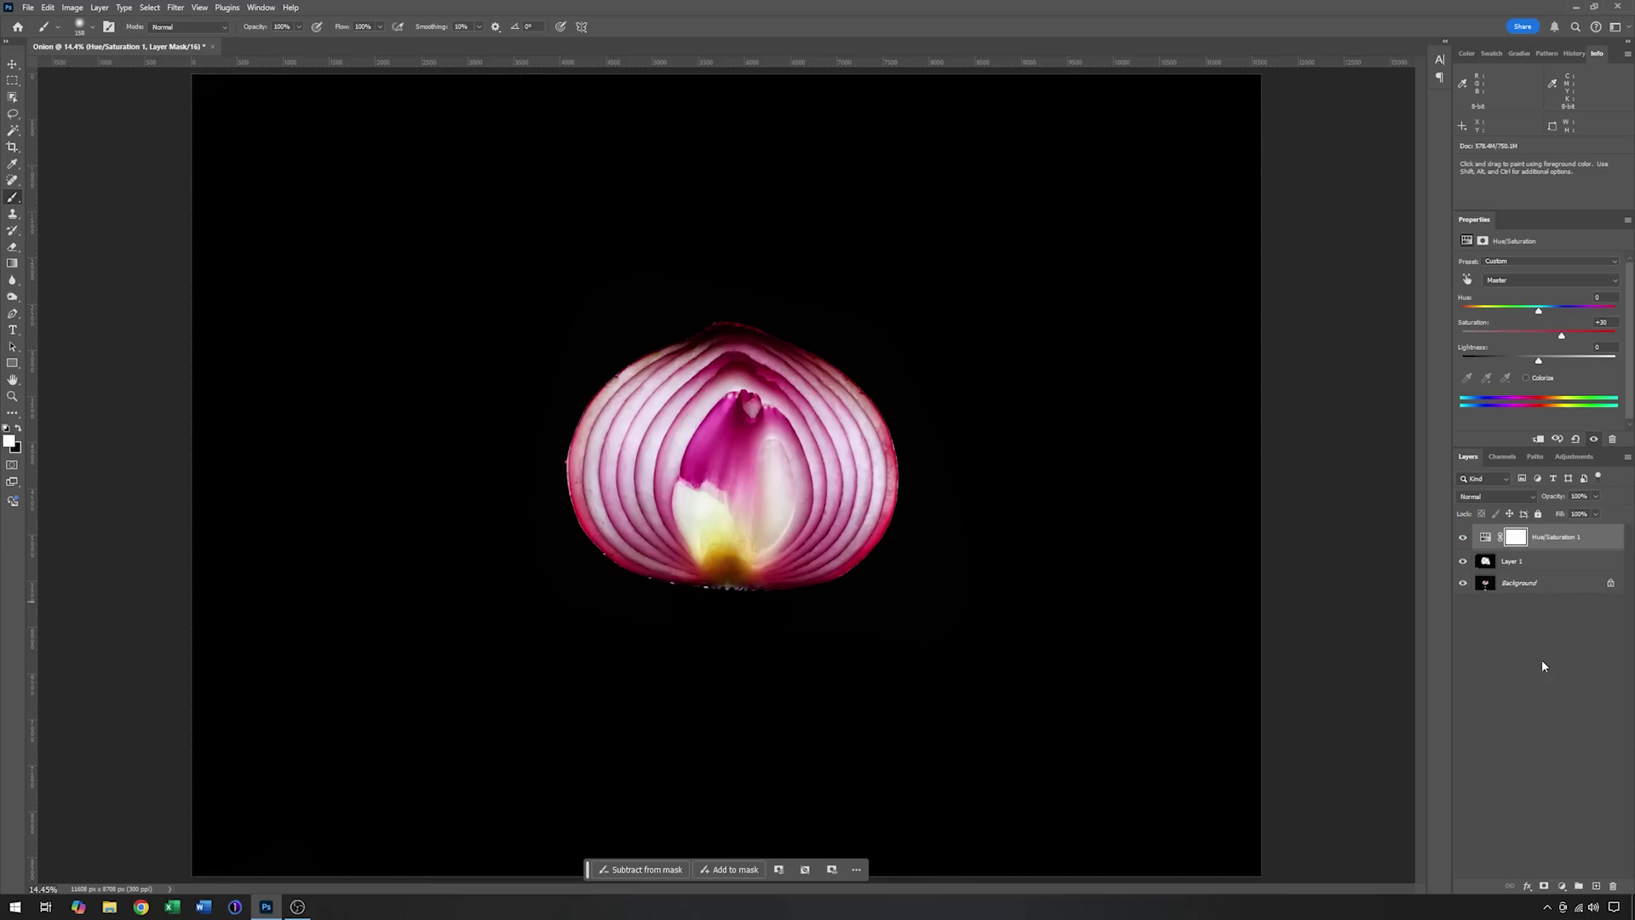
click(1464, 538)
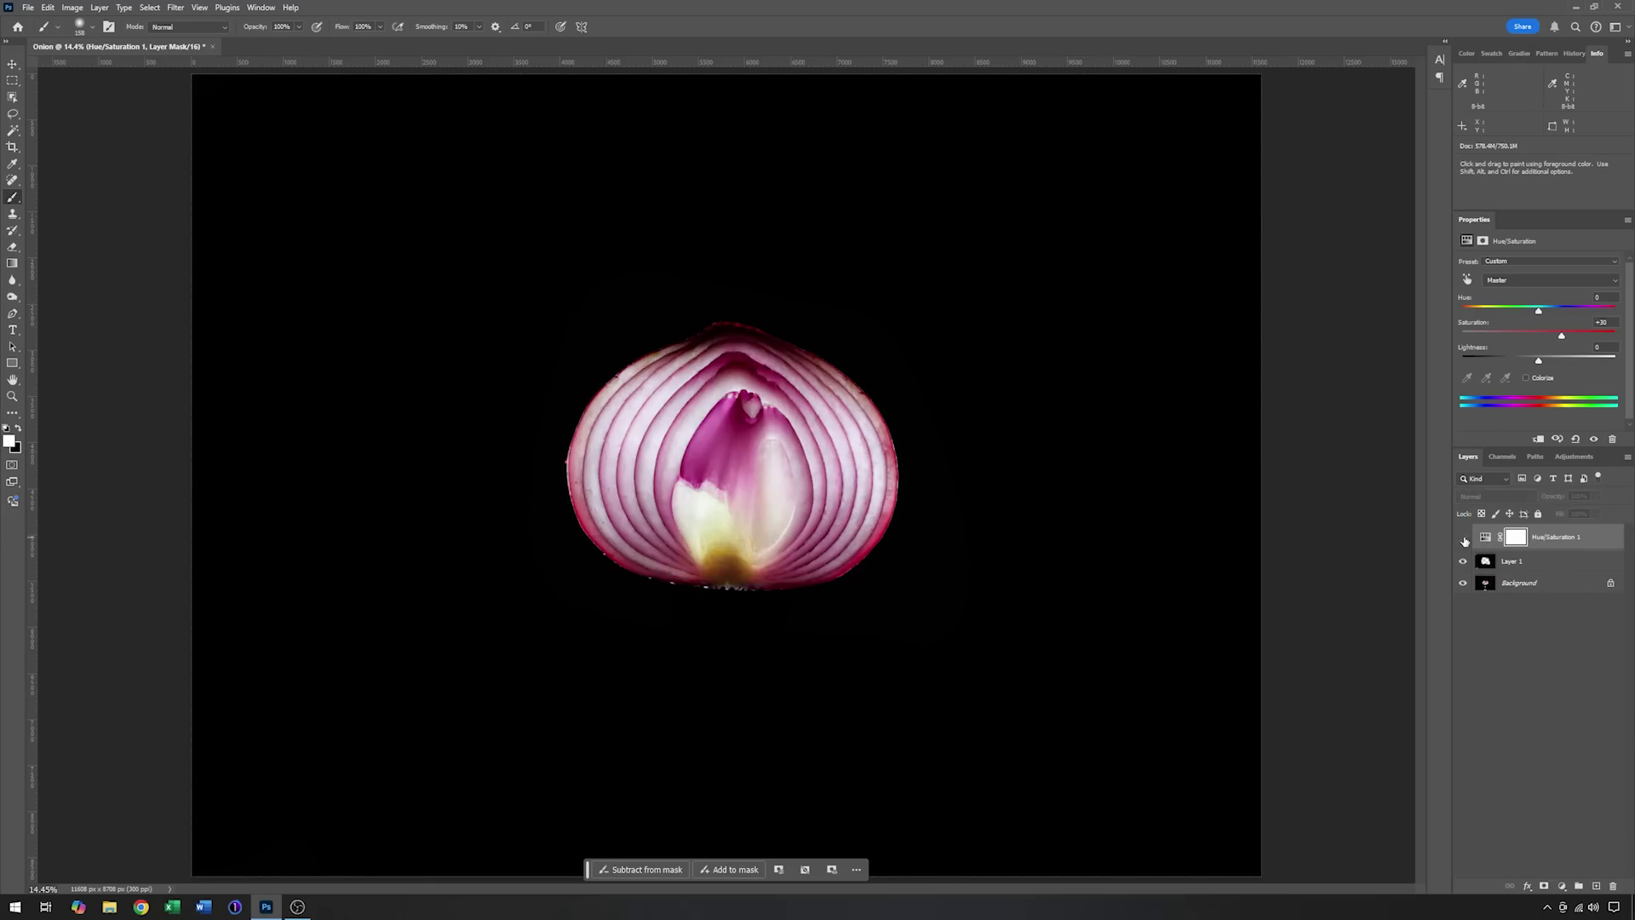
click(1464, 538)
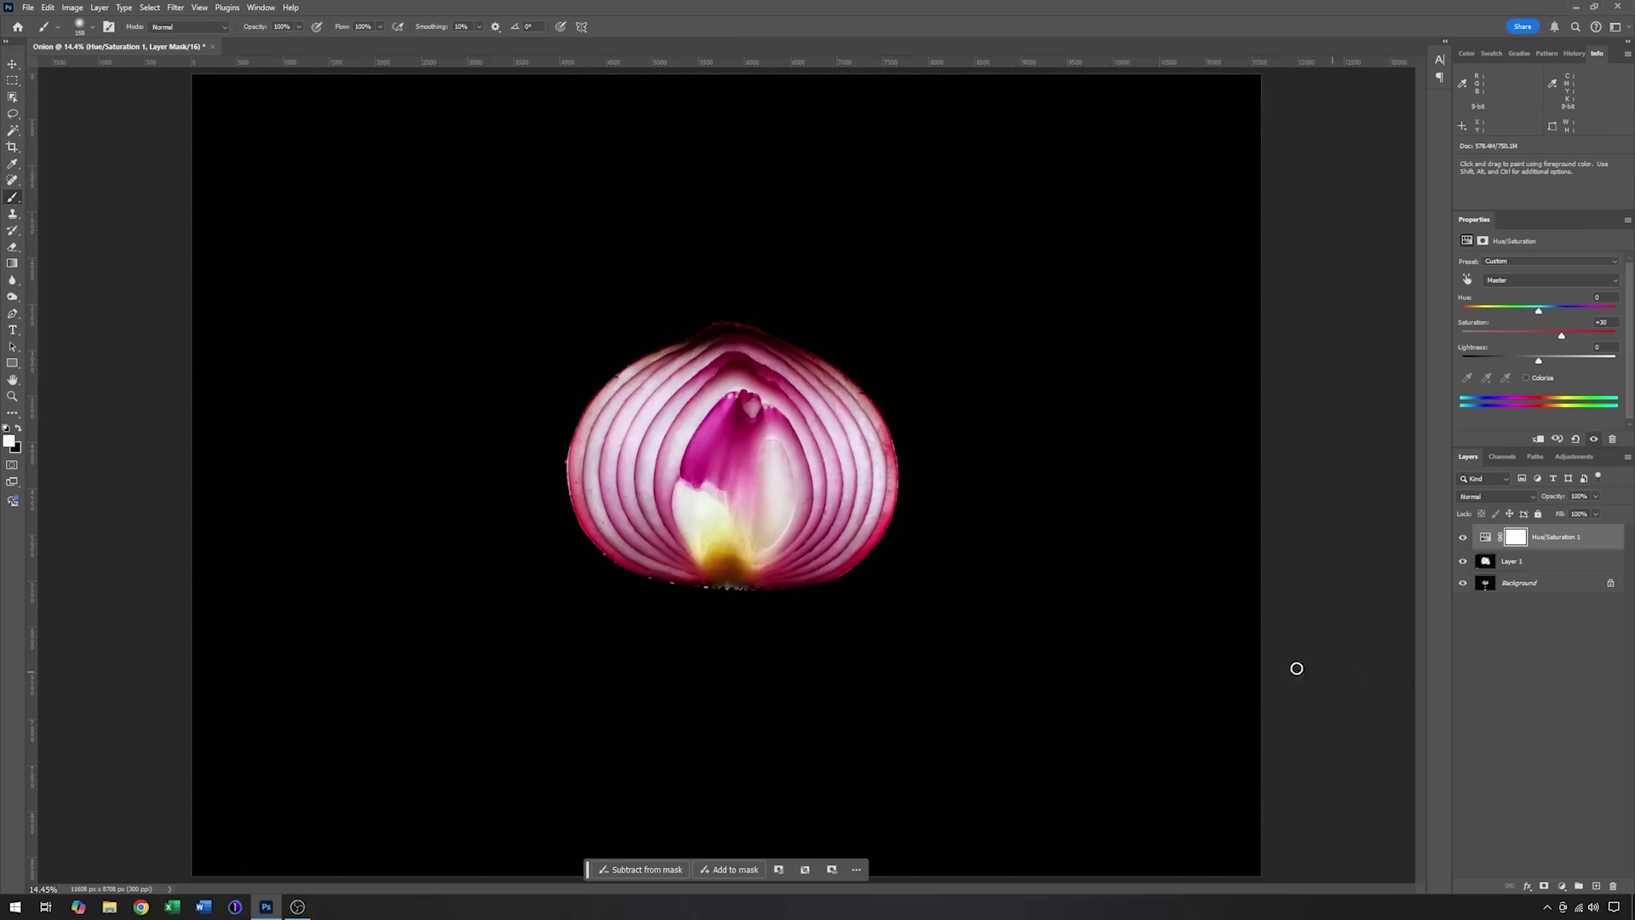
Step: Frame the onion with a 16:9 crop of about 11197 × 6298 px, straightened along the onion's vertical axis
click(13, 147)
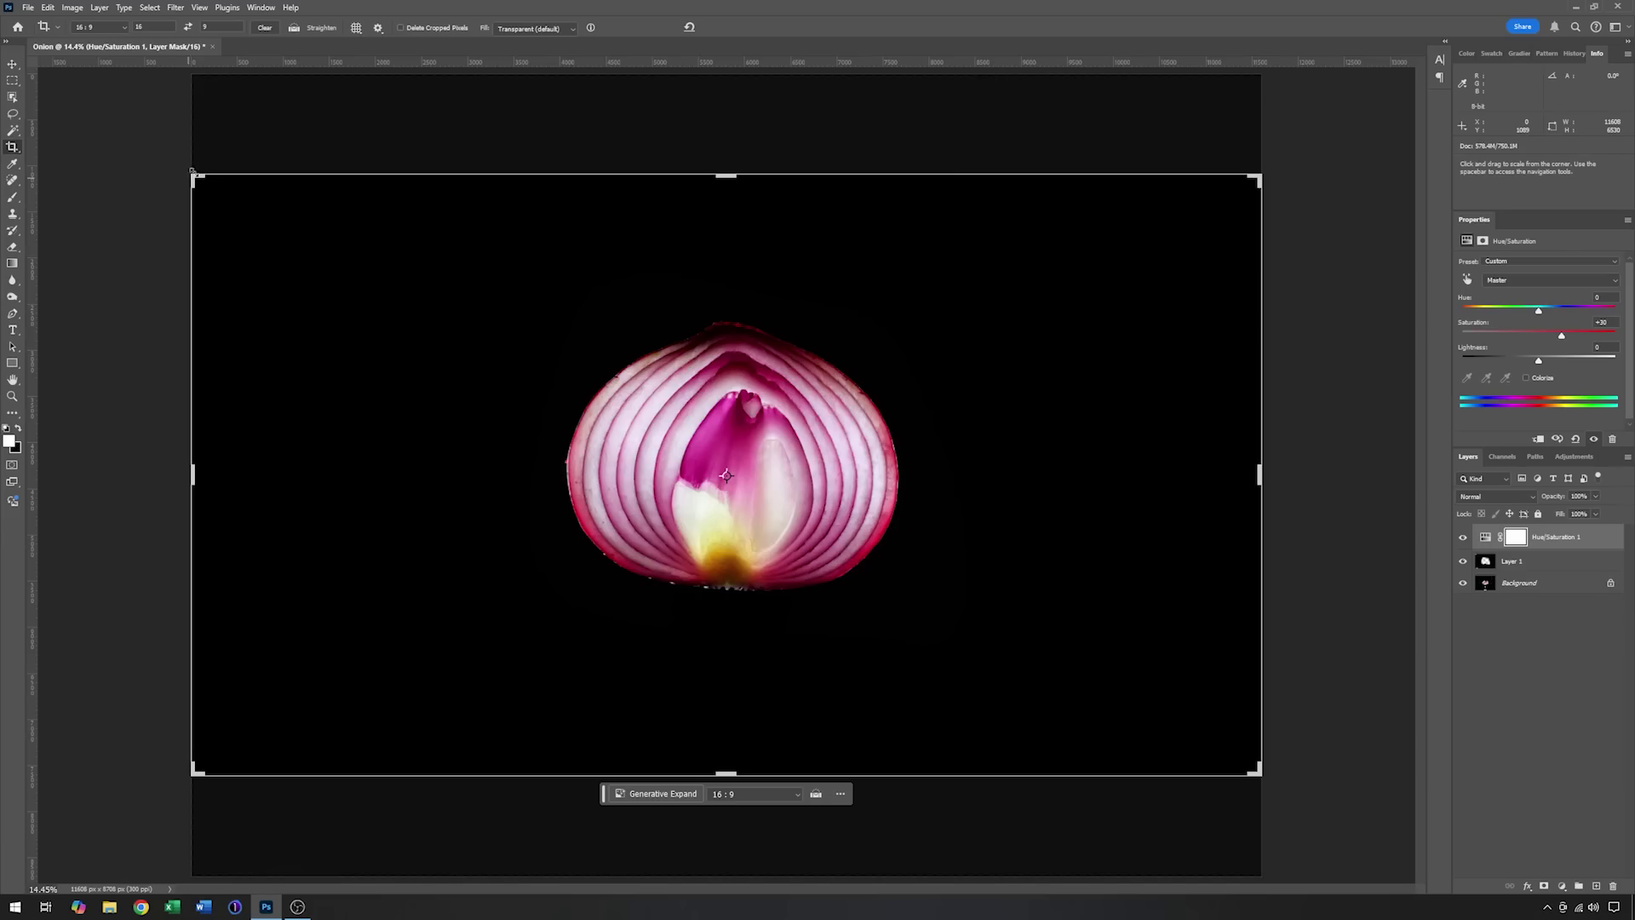
drag(191, 175, 199, 184)
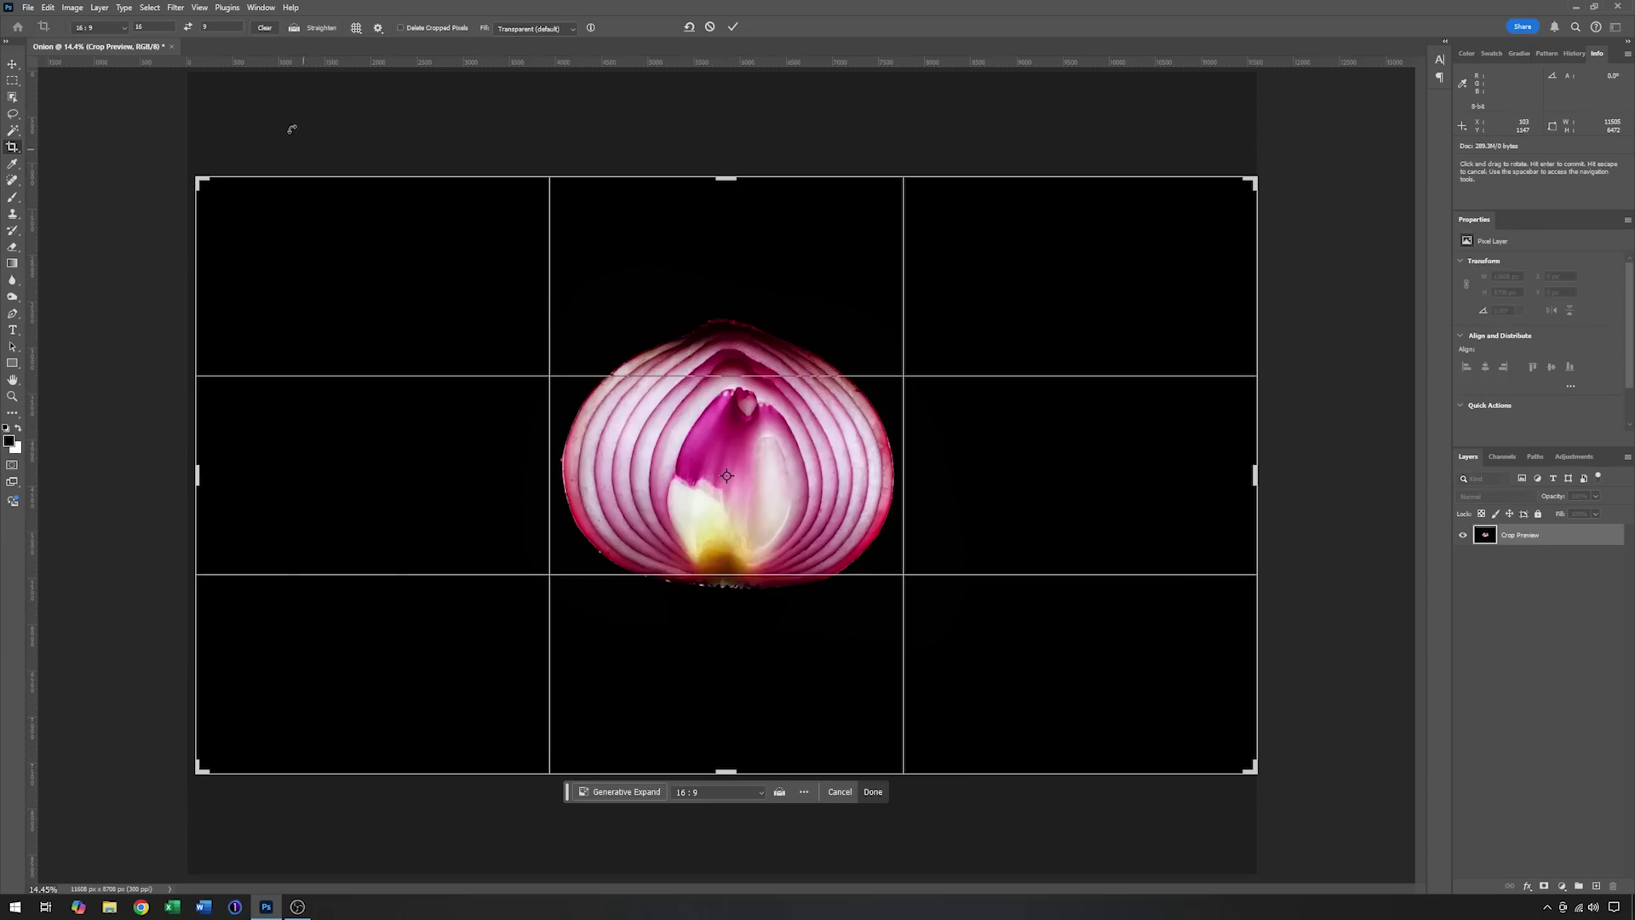
click(293, 29)
drag(735, 311, 721, 629)
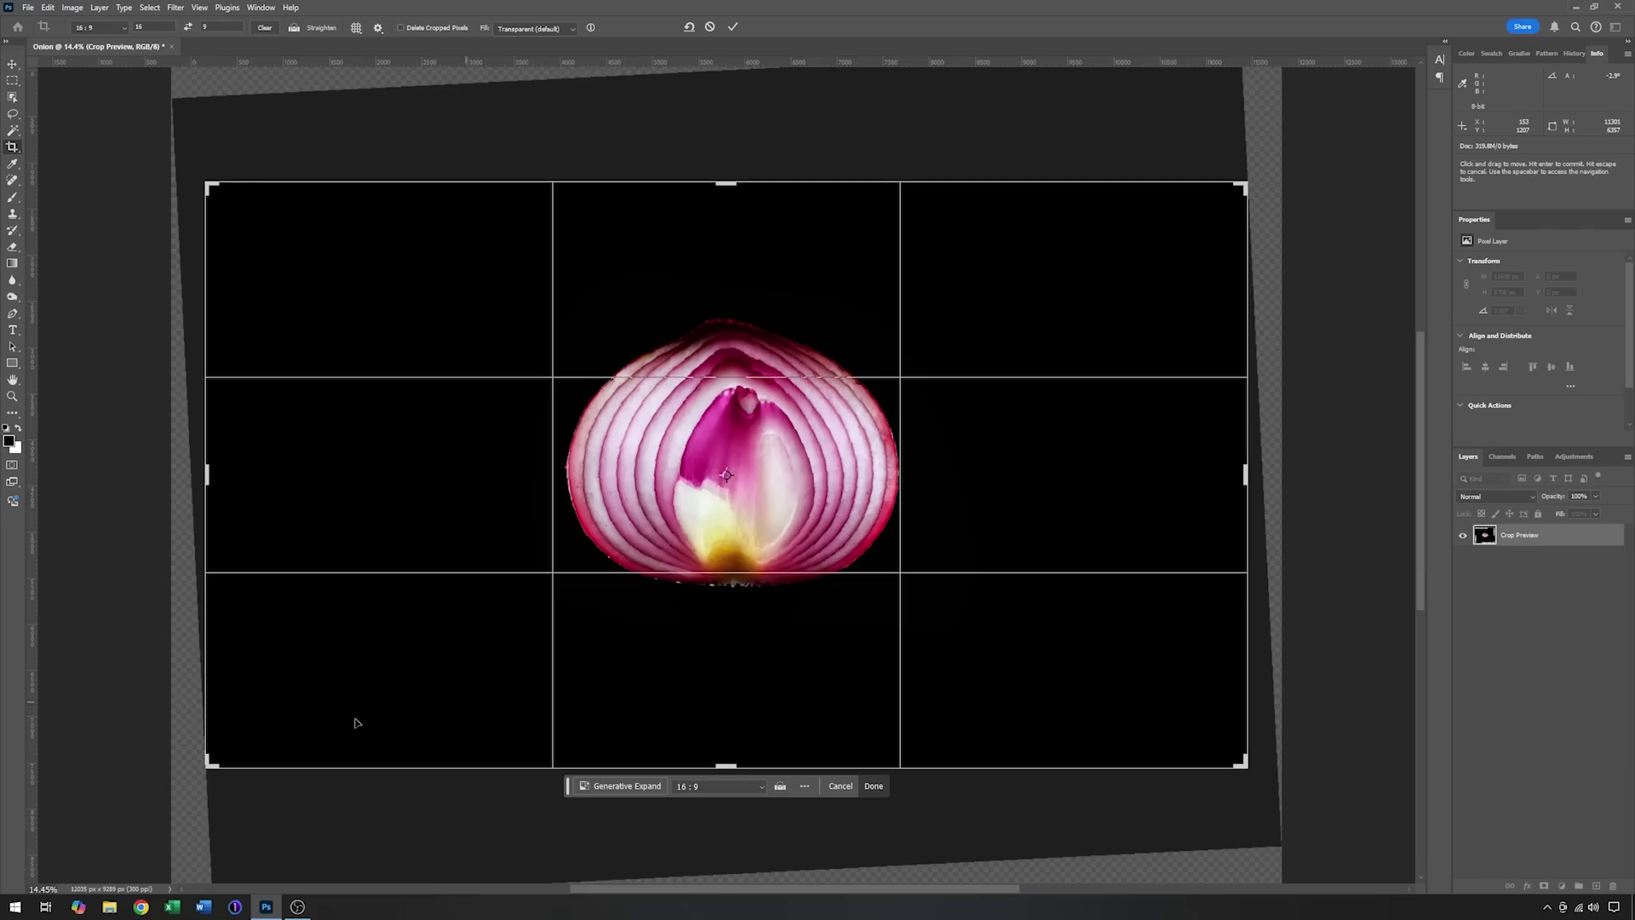
drag(201, 770, 208, 763)
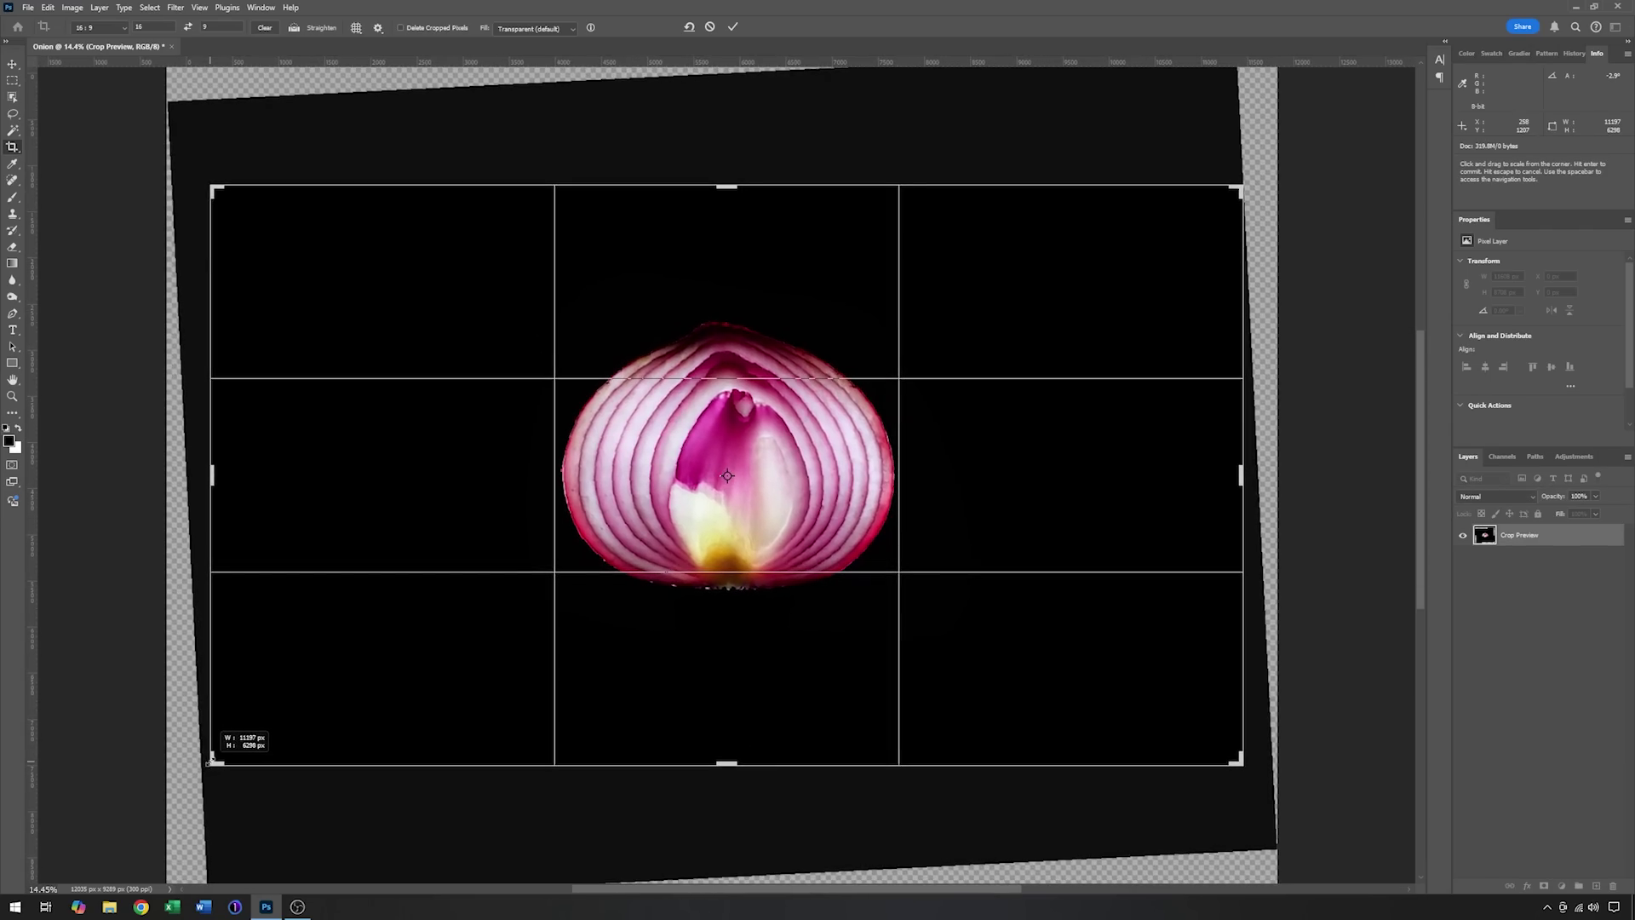